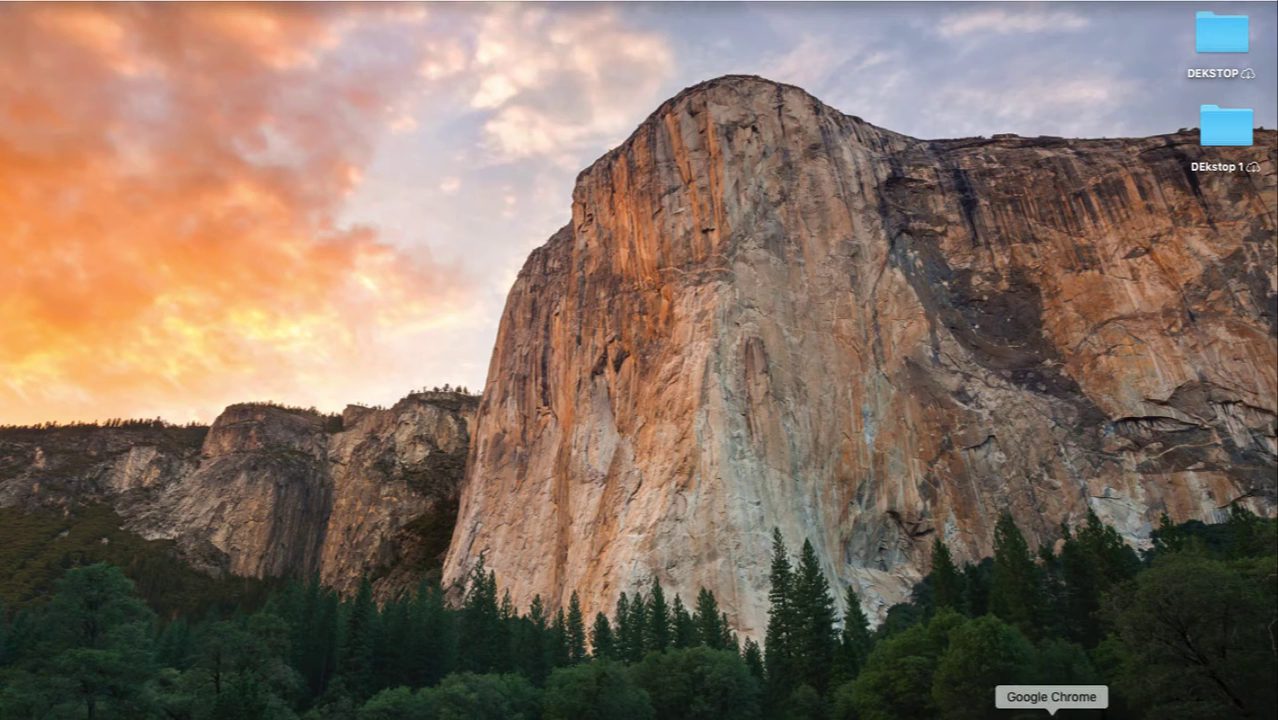
Switch to Google Chrome and open the search result "Google Formulir - buat dan analisis survei, gratis.".
click(1050, 714)
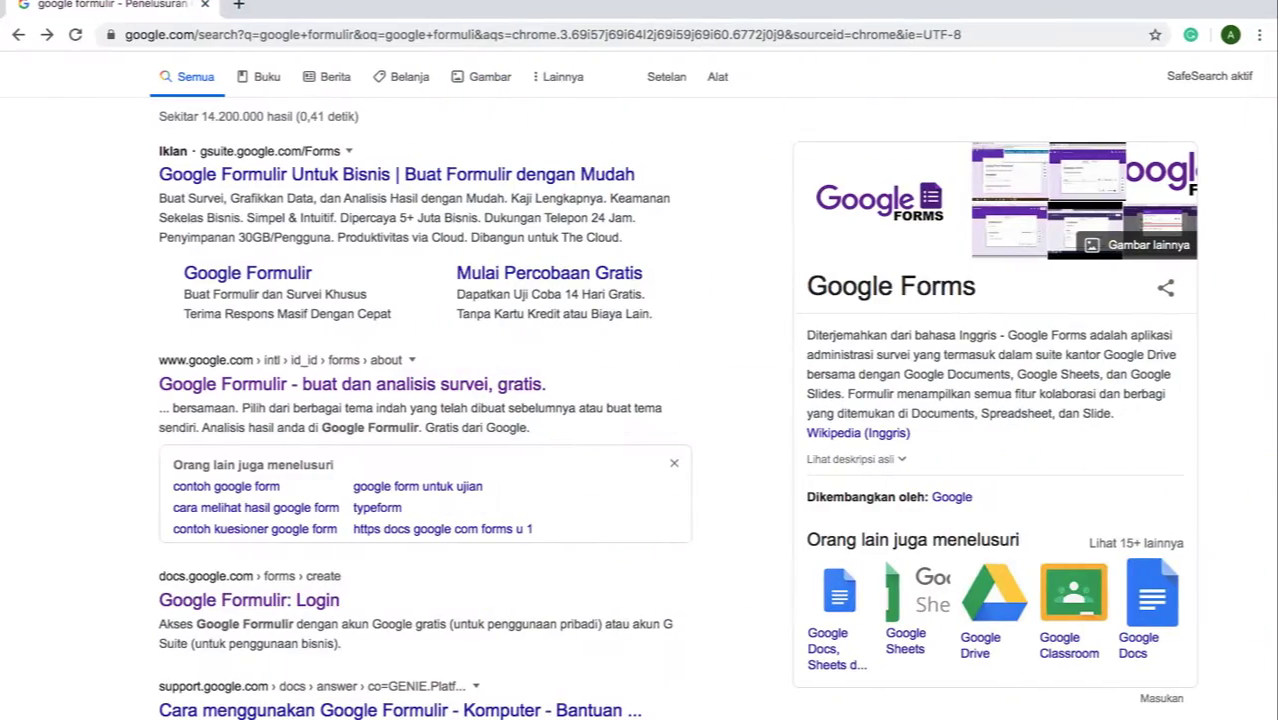
scroll(433, 179, up, 2)
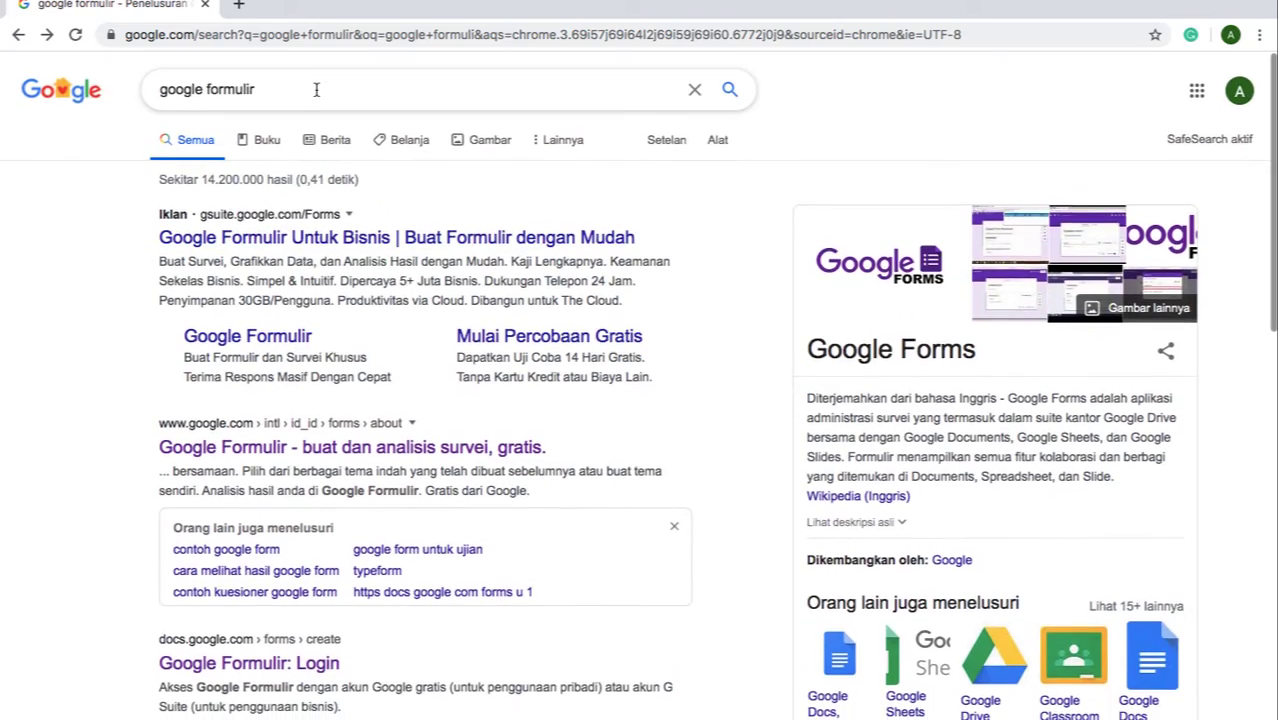
click(301, 88)
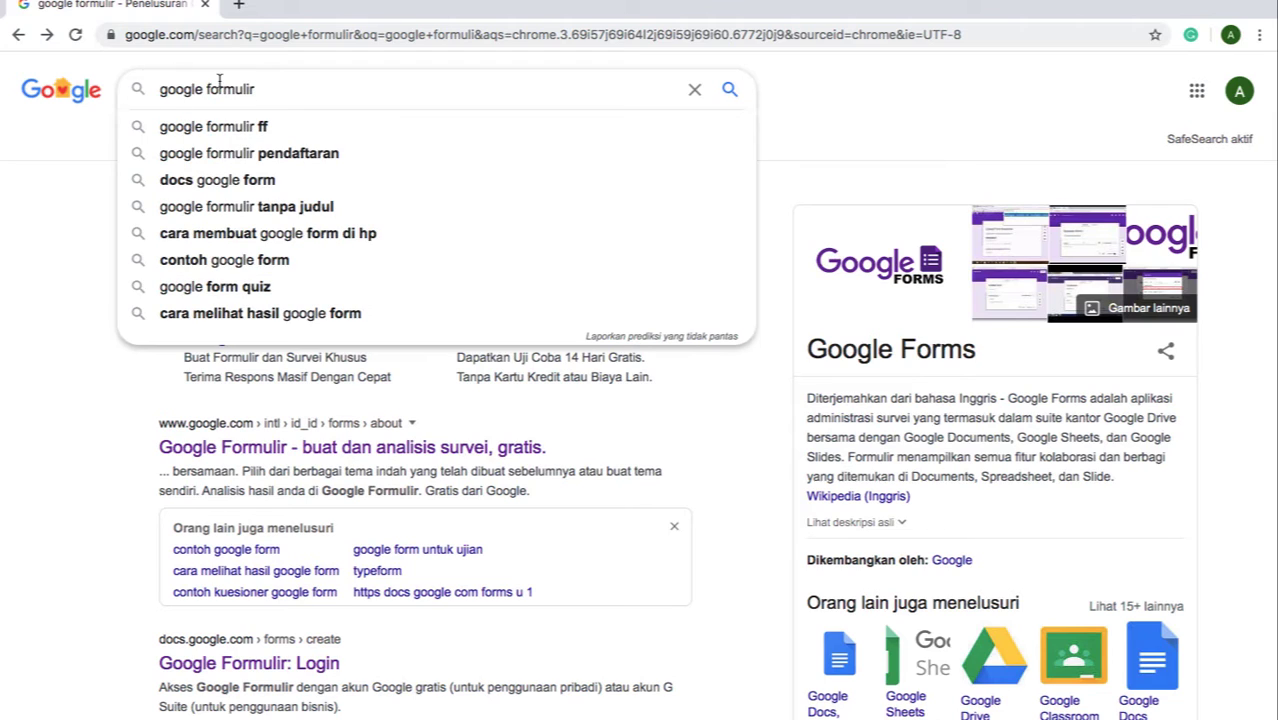
click(809, 131)
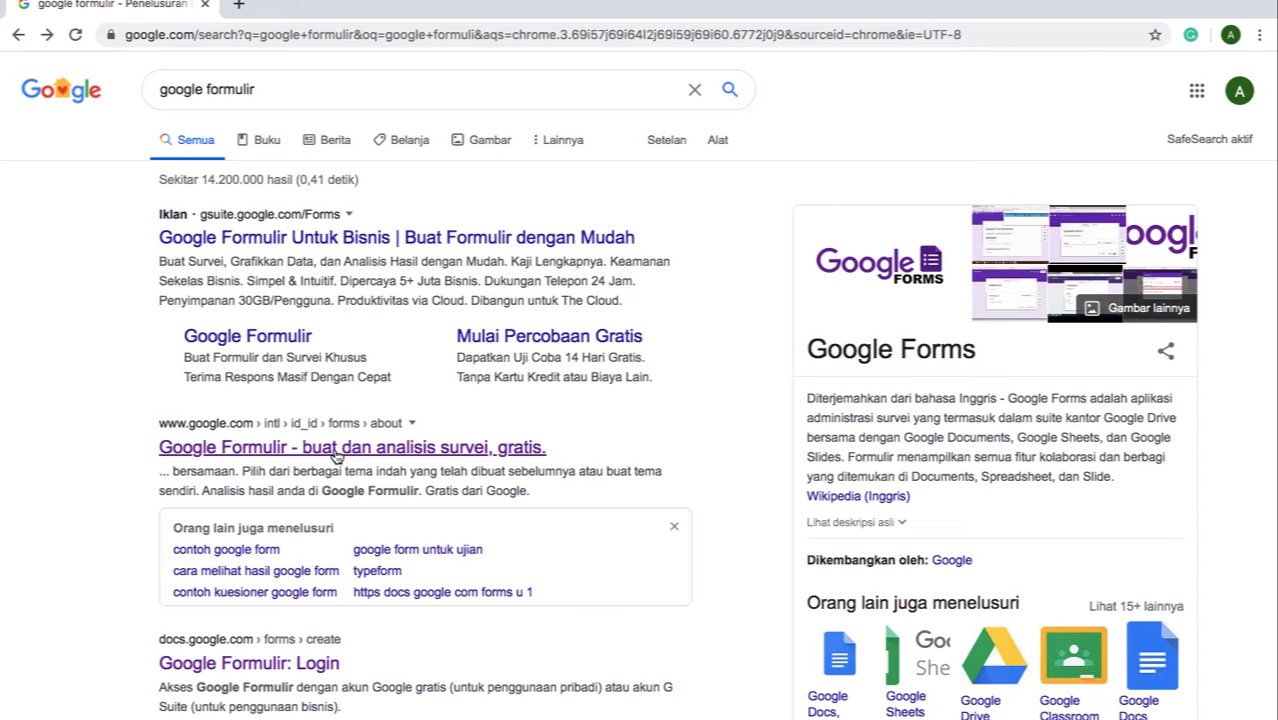
click(448, 455)
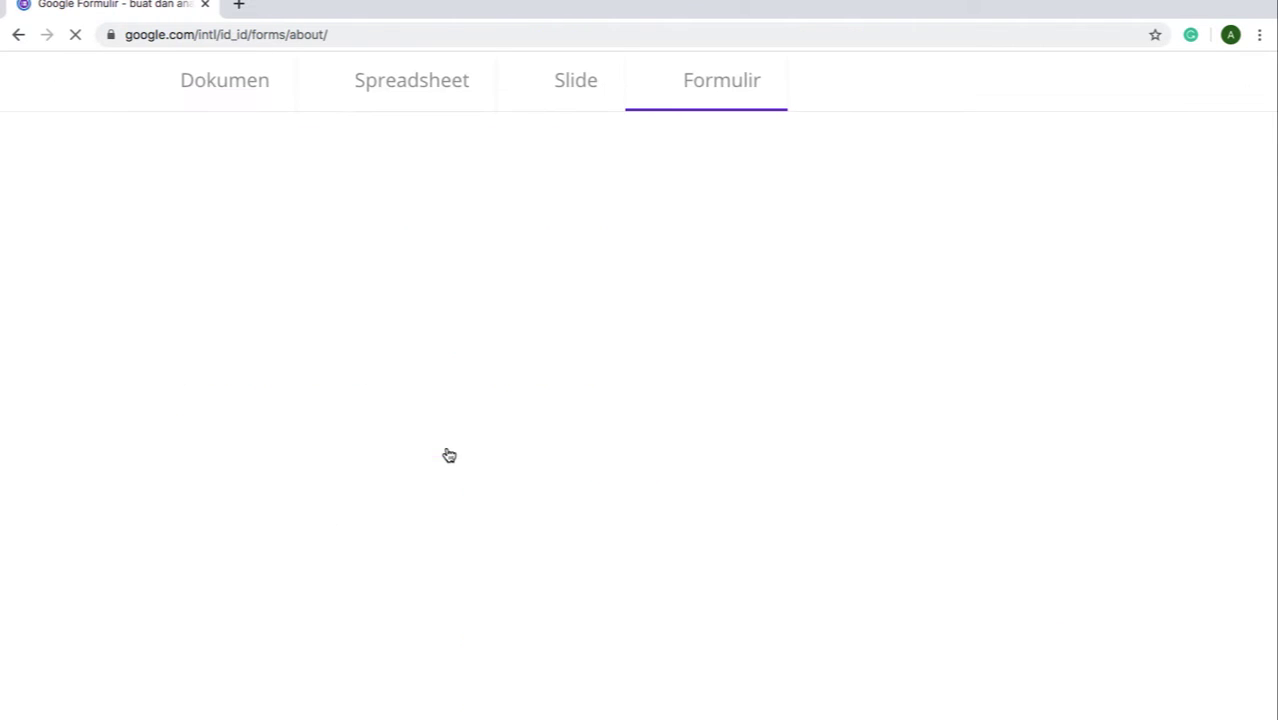
Open Google Formulir for personal use (Pribadi) from the product's introduction page.
scroll(453, 271, down, 1)
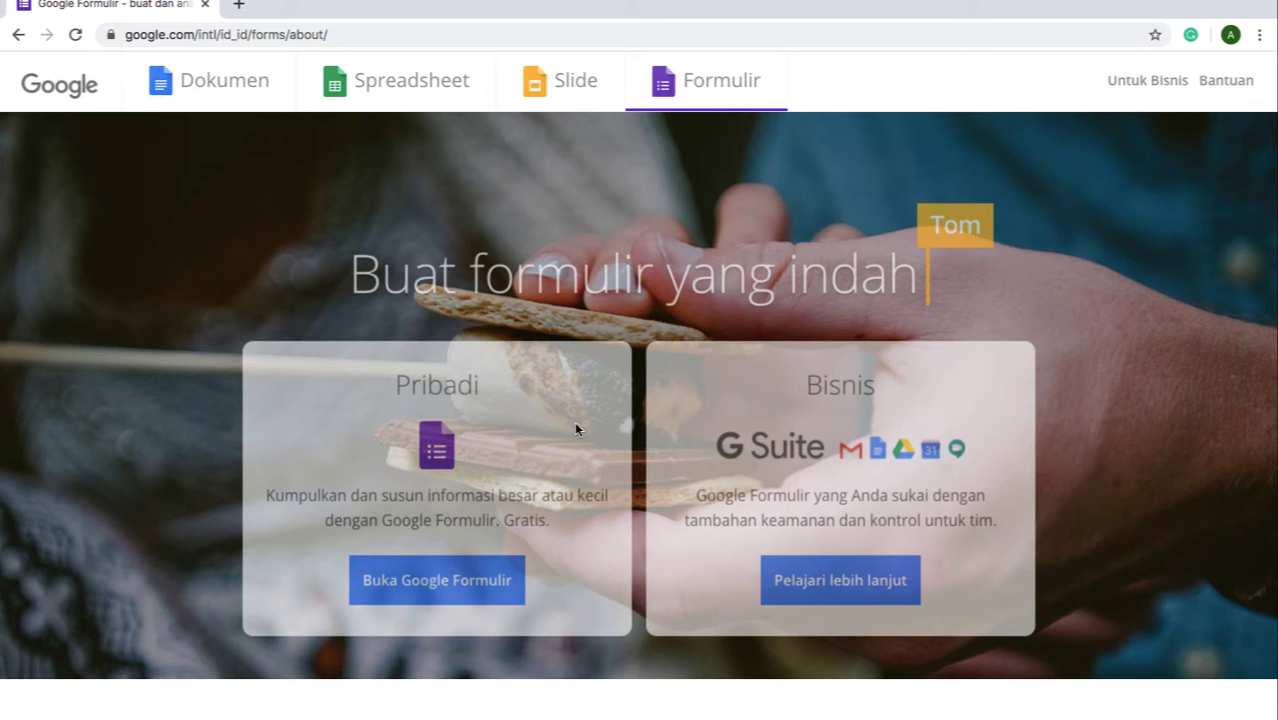
scroll(522, 410, up, 1)
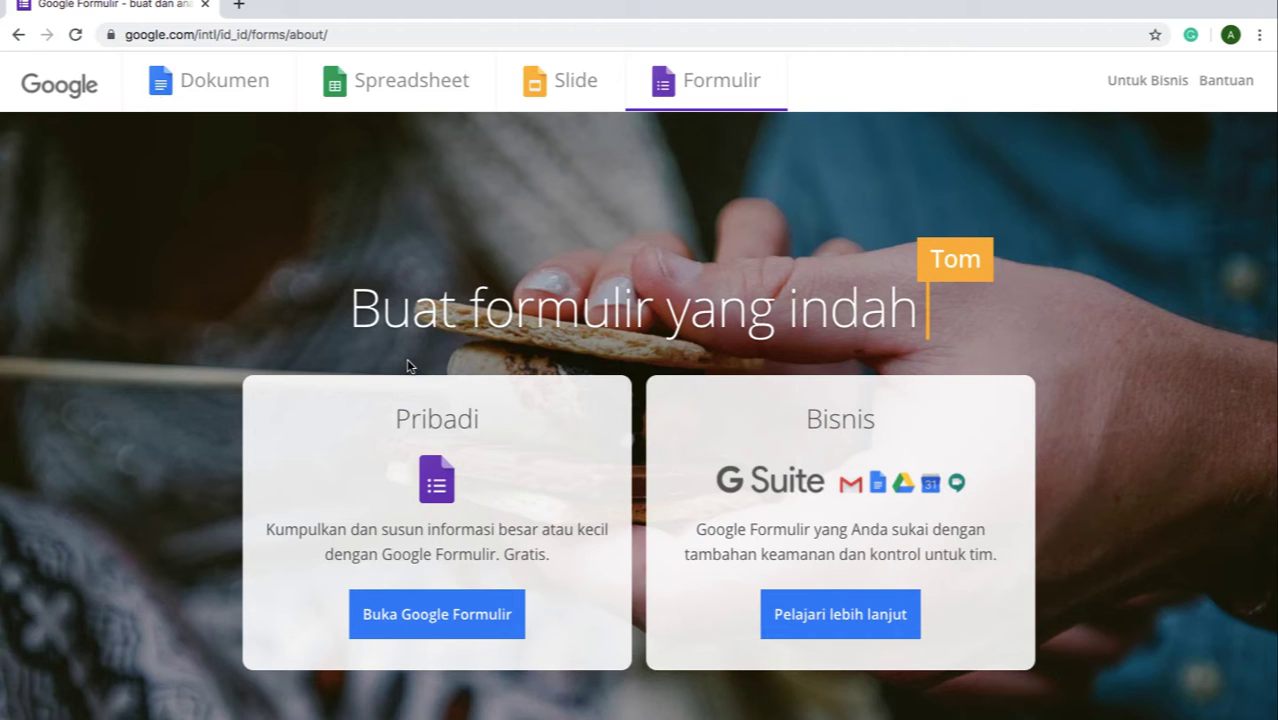
scroll(407, 366, down, 1)
click(404, 586)
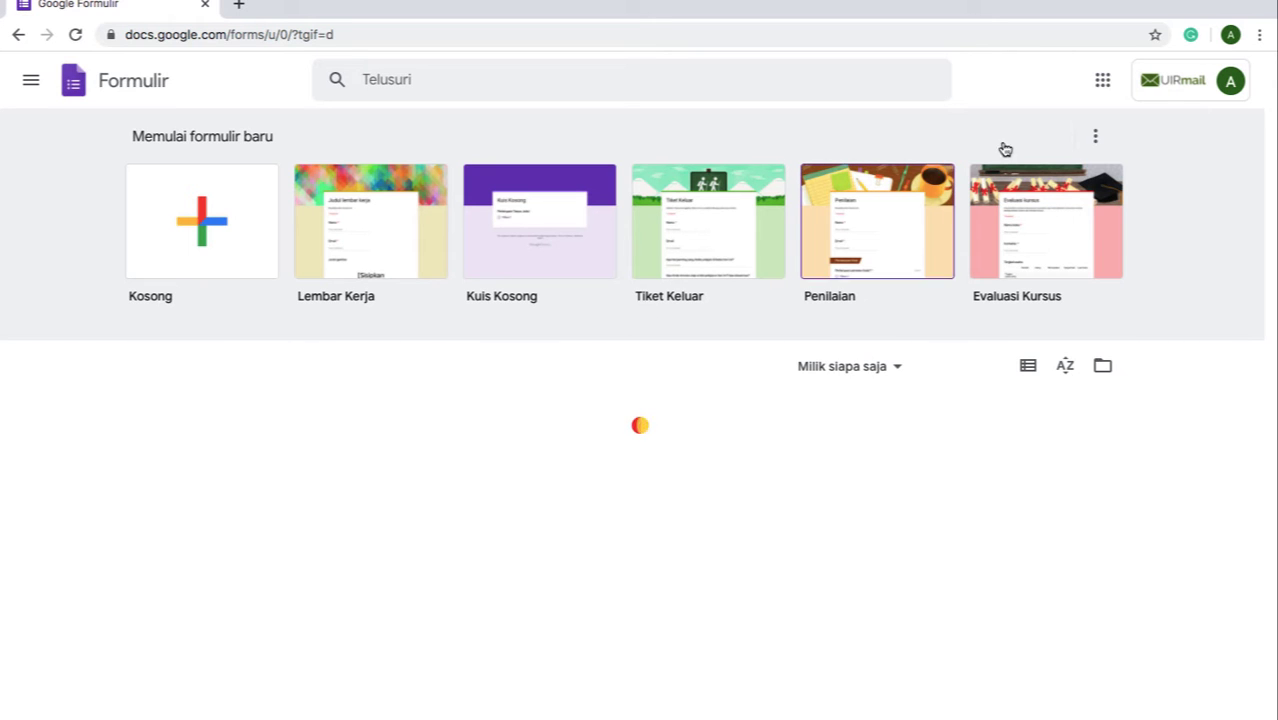
Switch Google Formulir to the first alternative Gmail account listed and close the previous account's browser tab.
click(1166, 89)
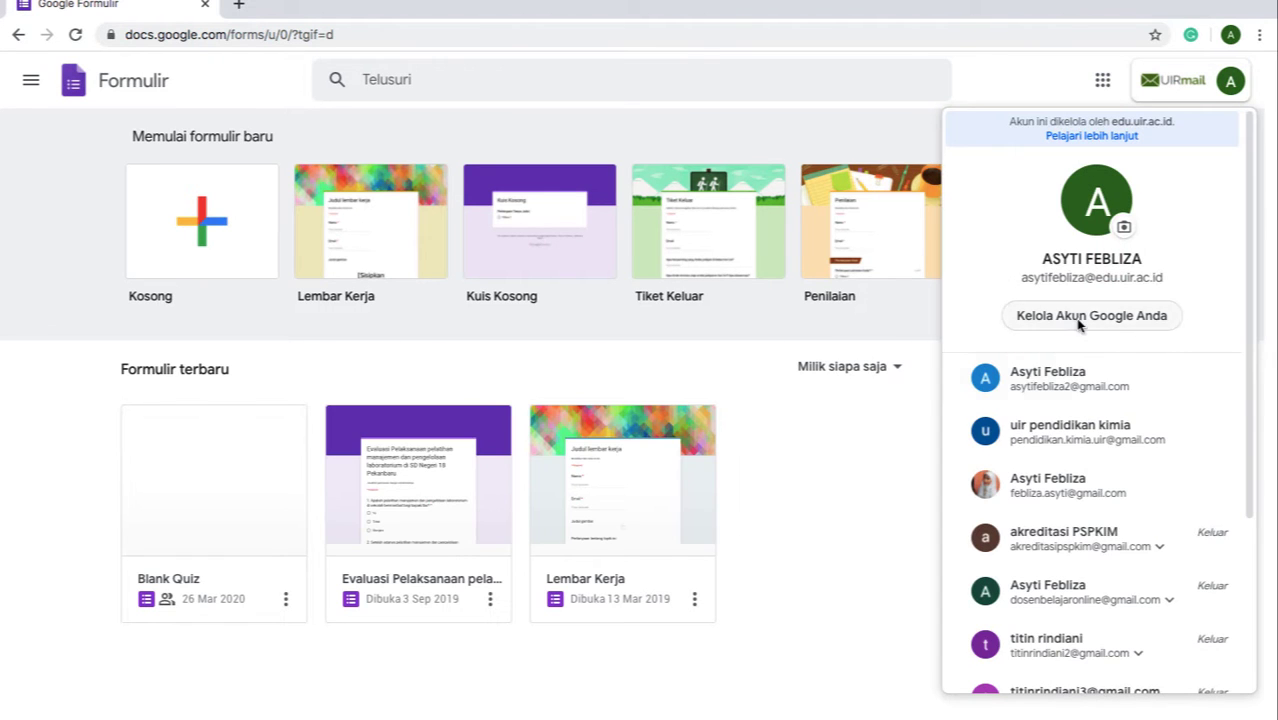
click(1060, 390)
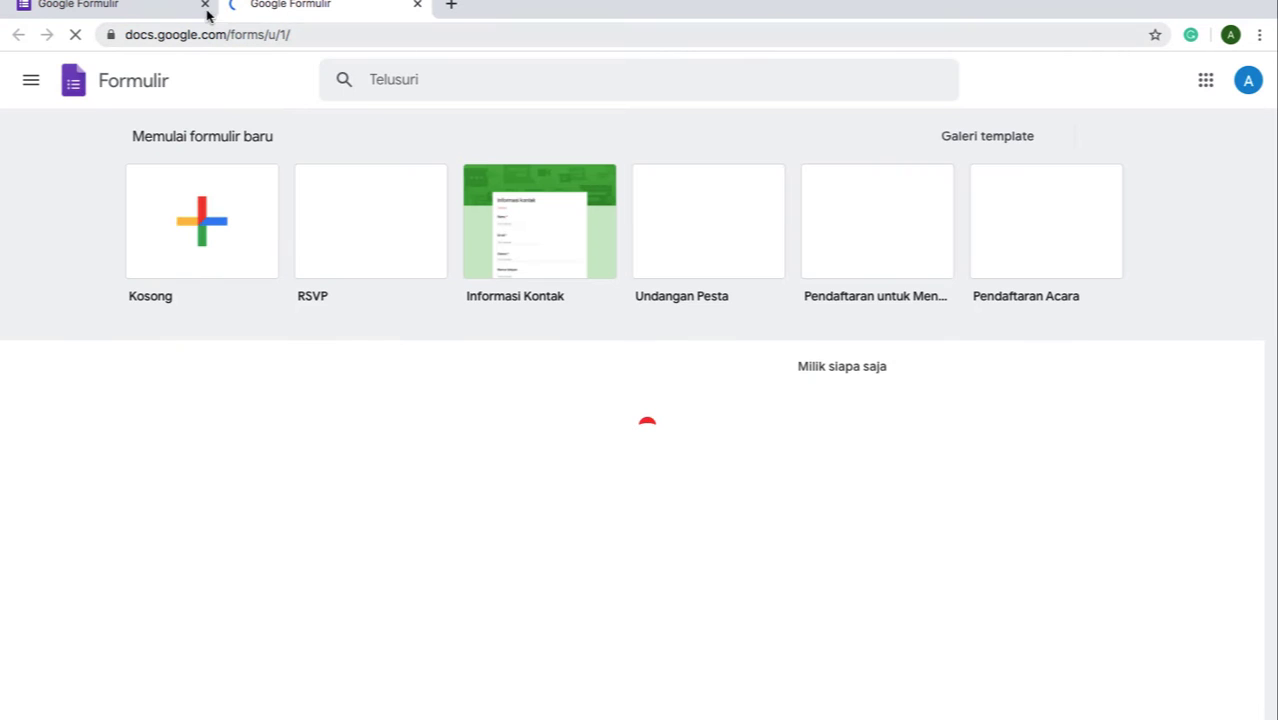
click(205, 5)
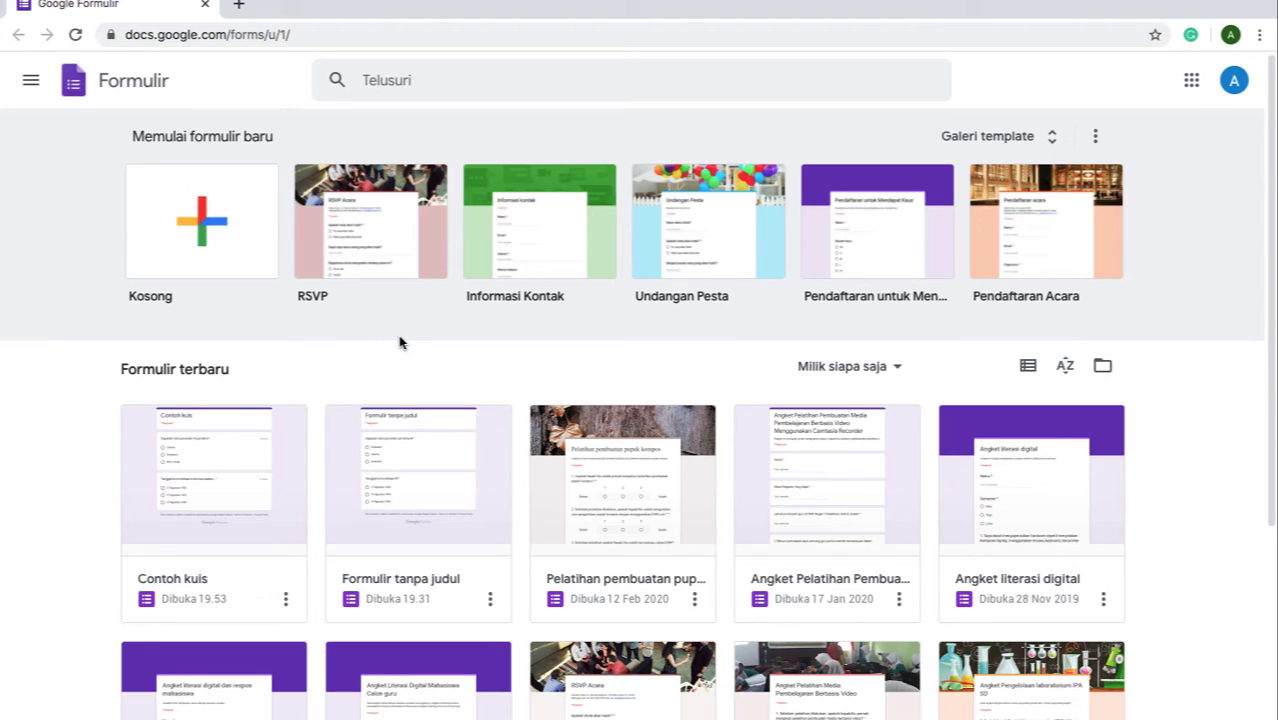
Create a blank form and title it "Latihan Soal Sejarah".
click(190, 213)
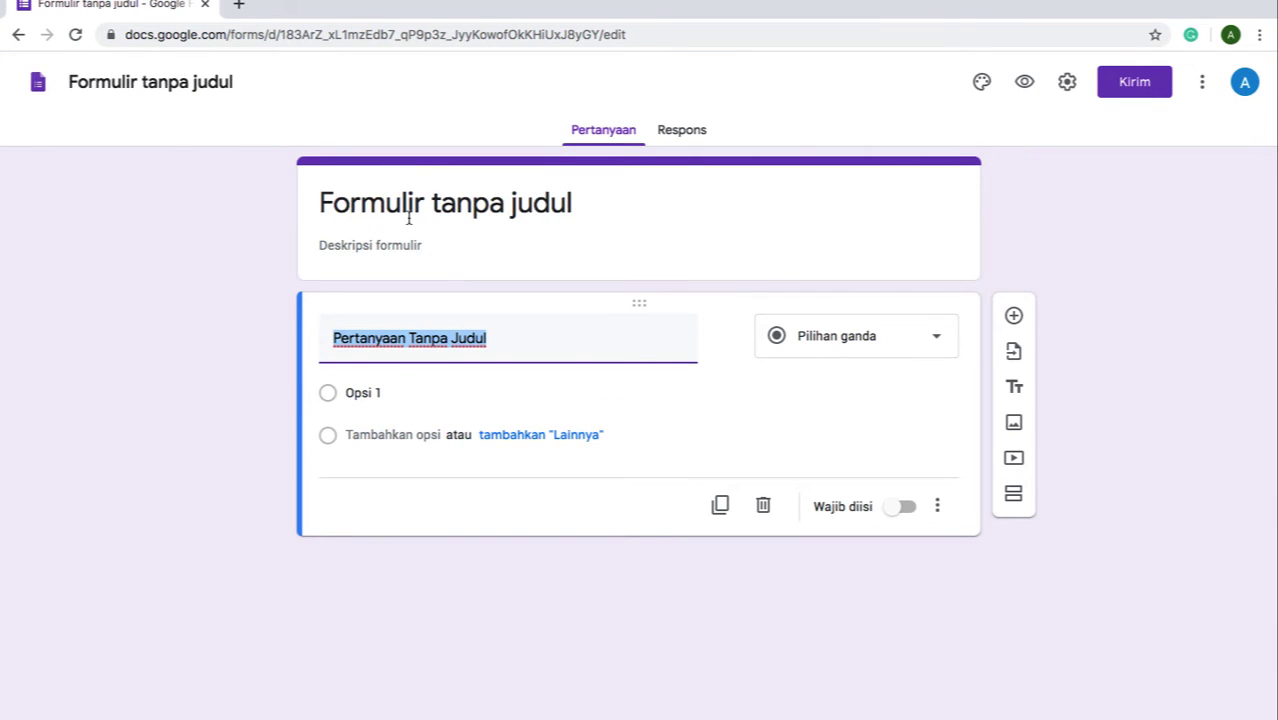
click(505, 188)
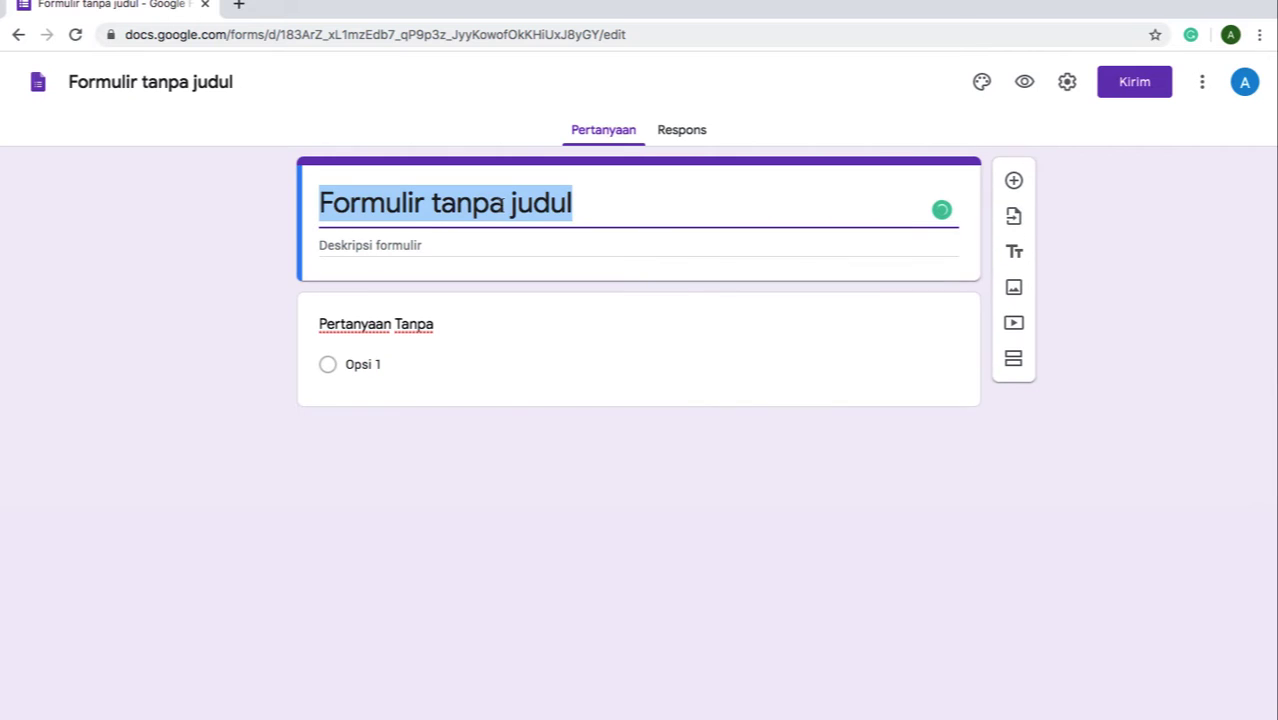
key(BackSpace)
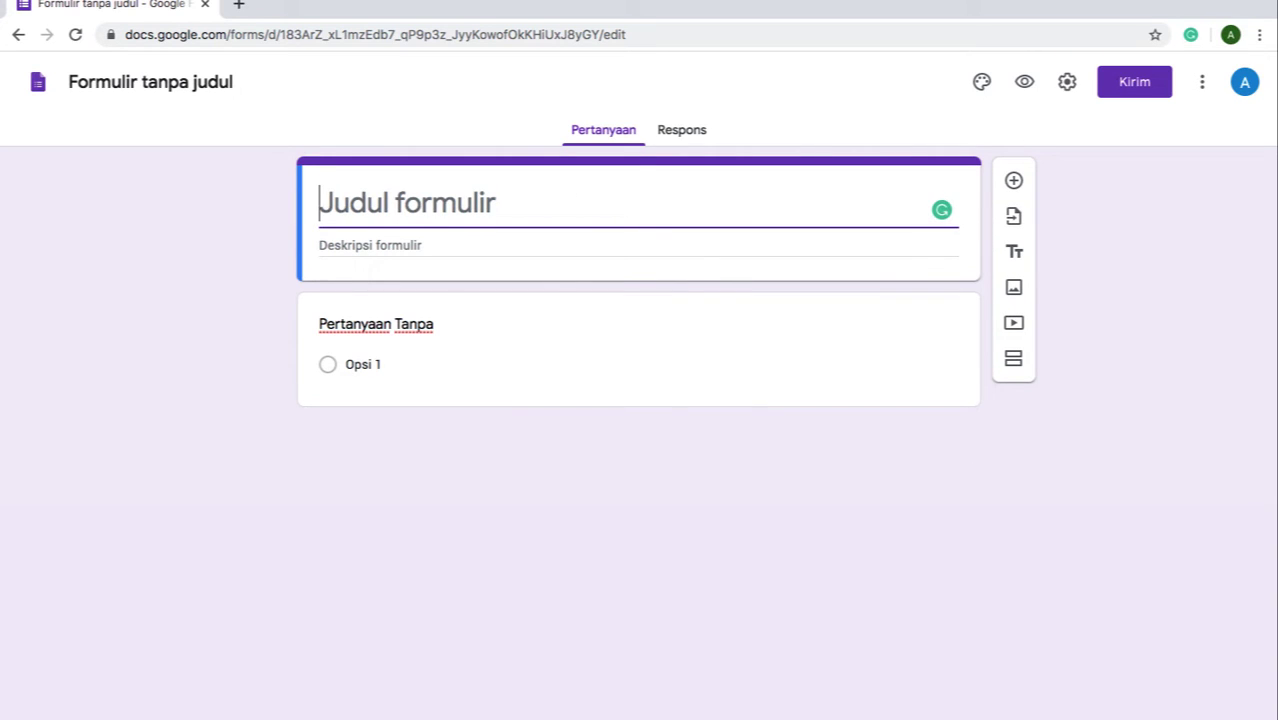
text(Latiha)
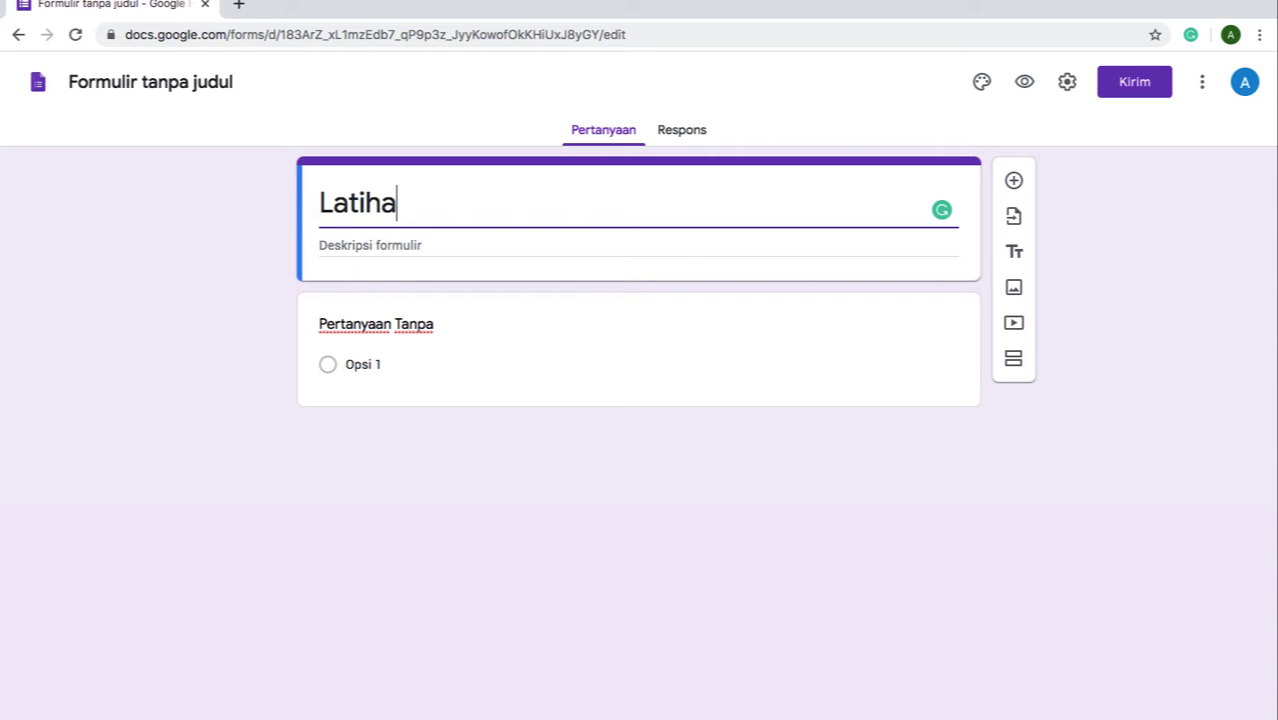
text(n Soal)
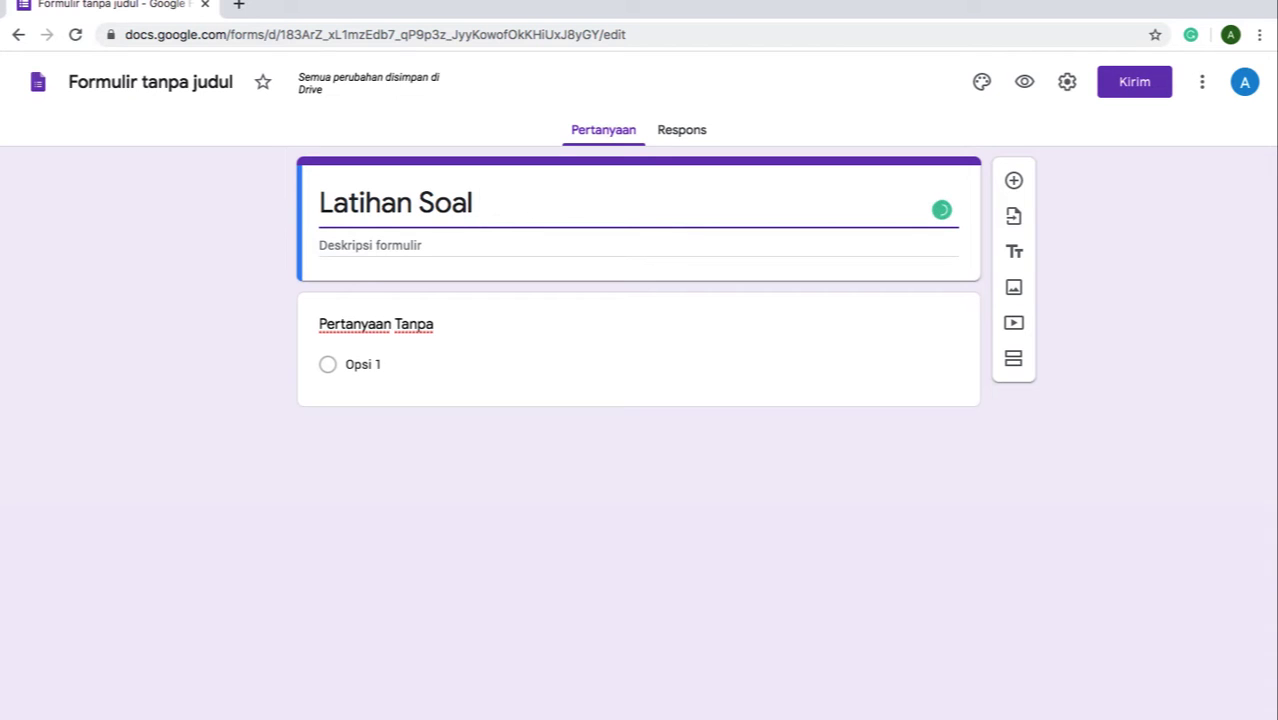
text( Kimi)
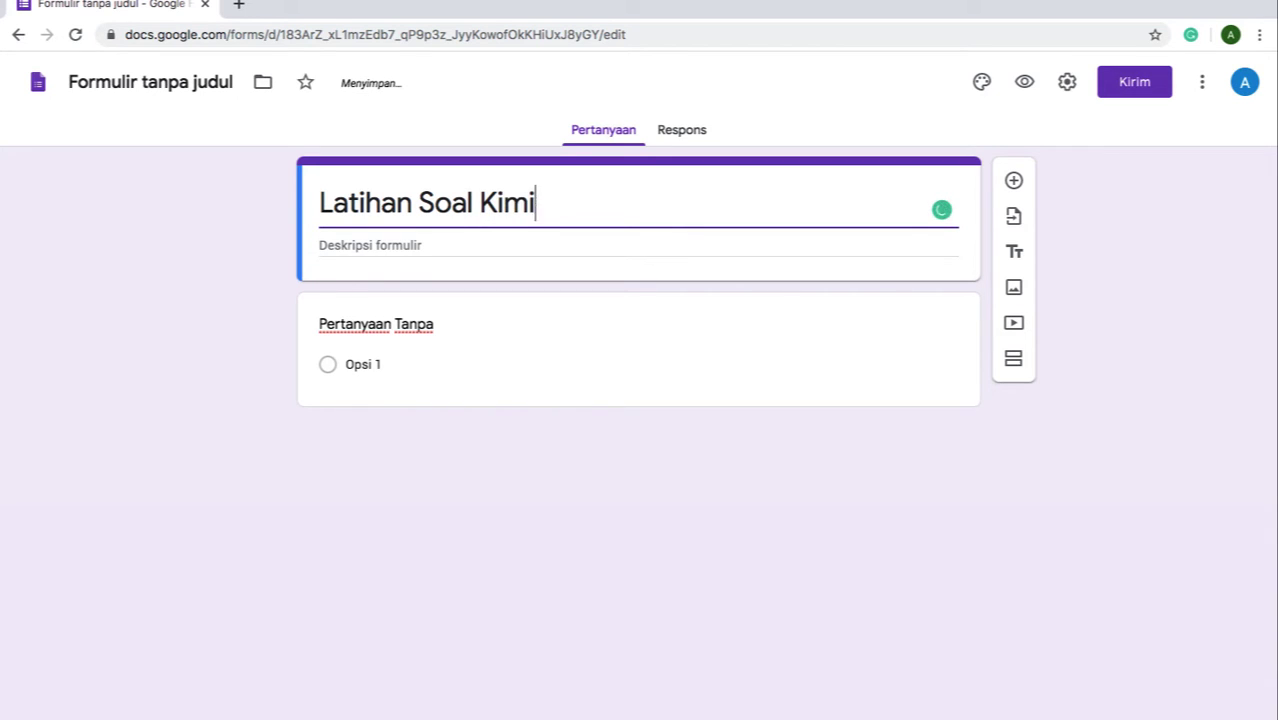
key(BackSpace)
key(BackSpace)
key(BackSpace)
key(BackSpace)
text(Sejarah)
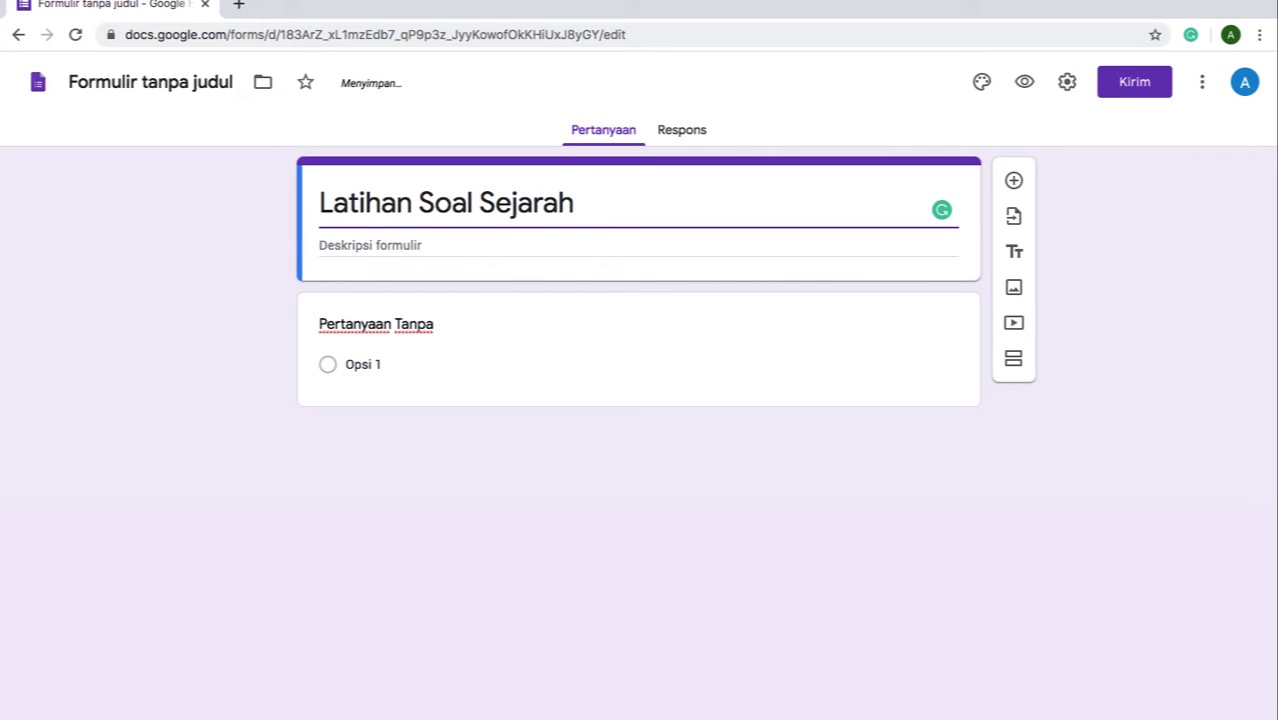
Enter the form description "Isilah pertanyaan berikut dengan mengklik jawaban yang benar pada option yang telah disediakan.".
click(436, 247)
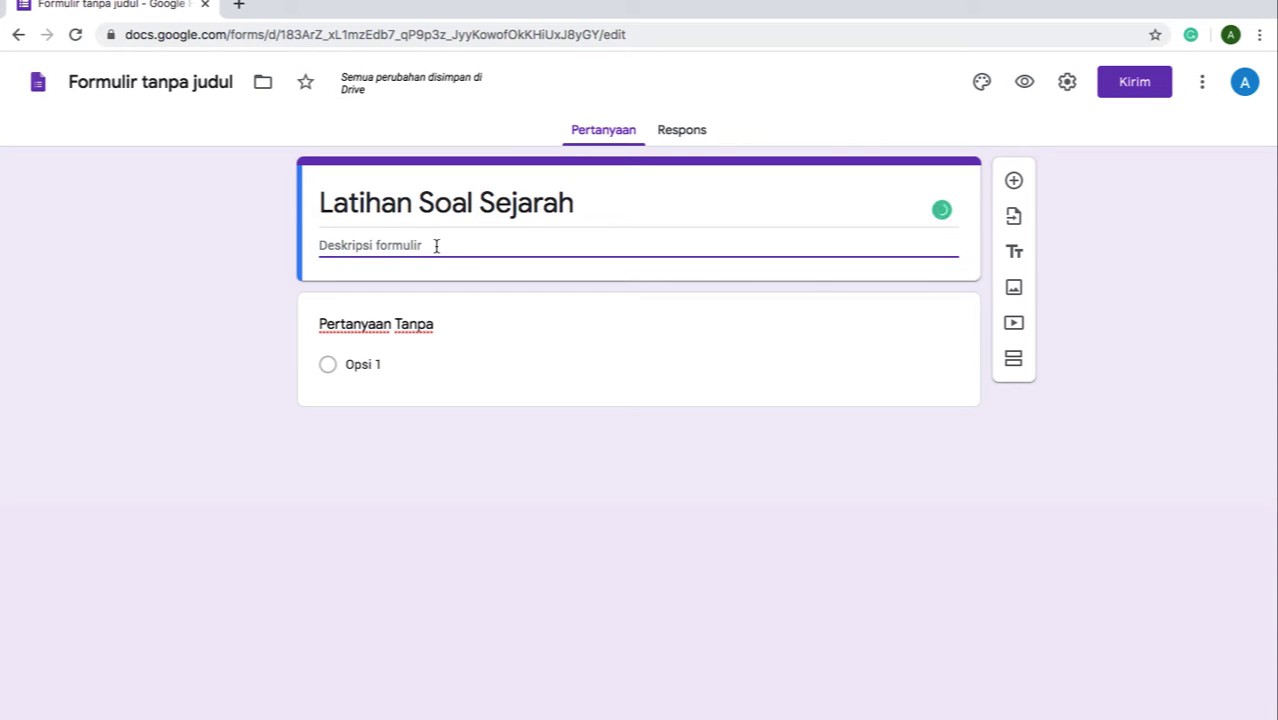
text(Isilah p)
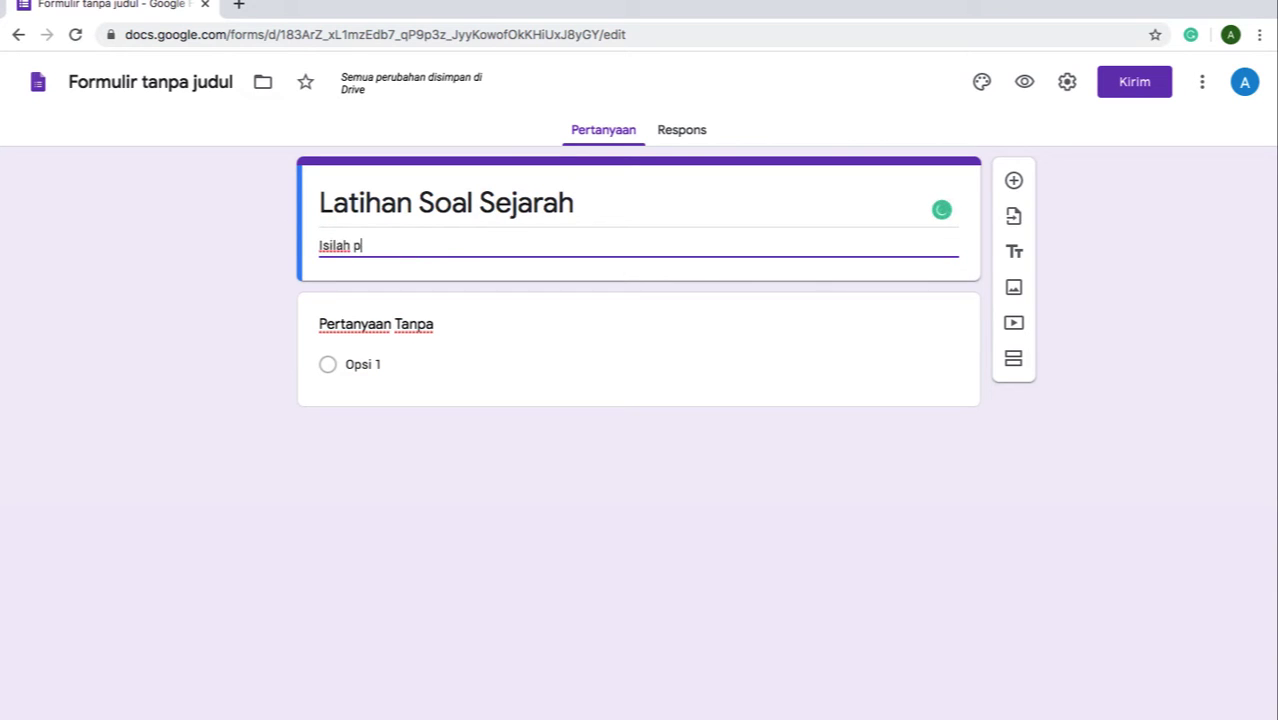
text(ertanyaan berikut den)
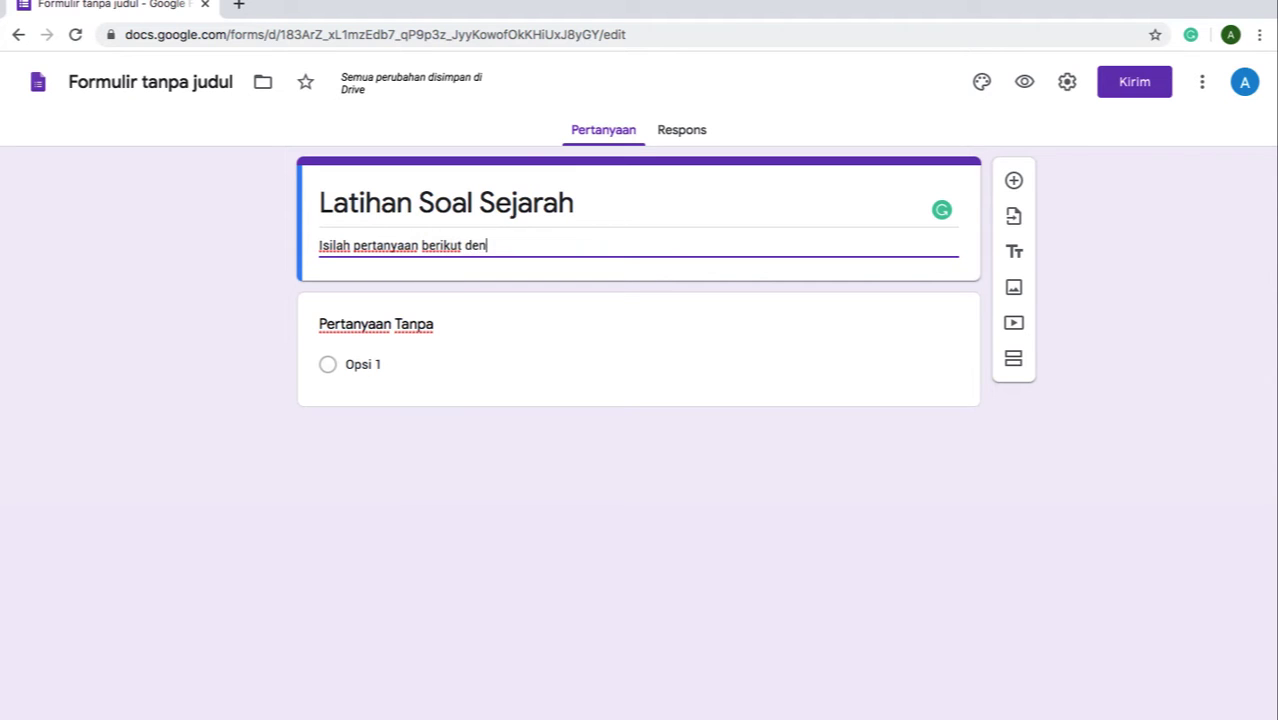
text(gan mengkl)
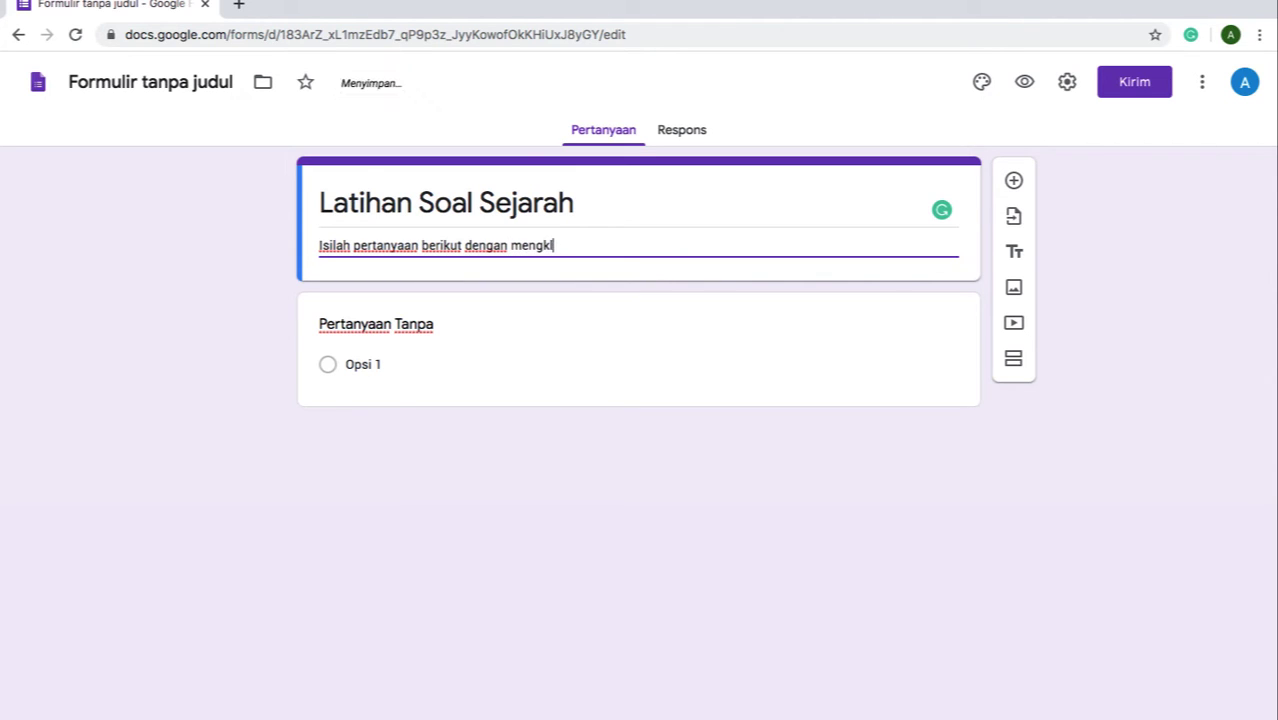
text(ik jawaban yang benar)
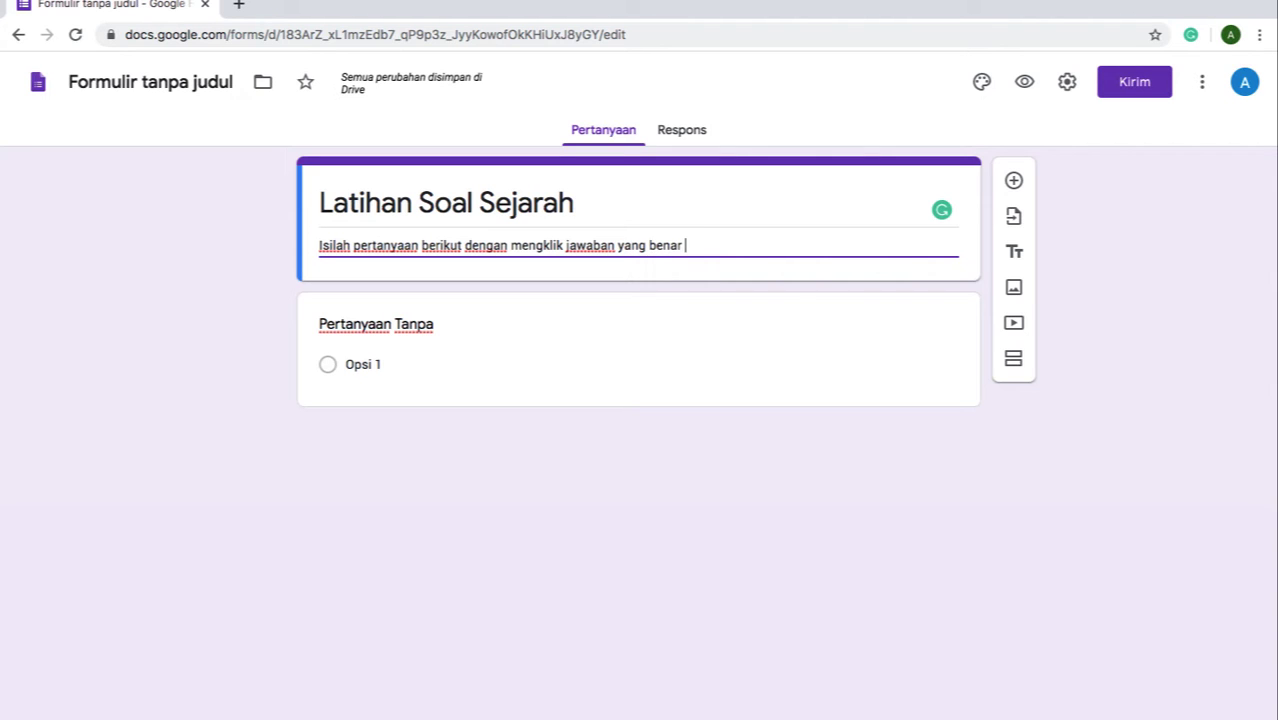
text( pada)
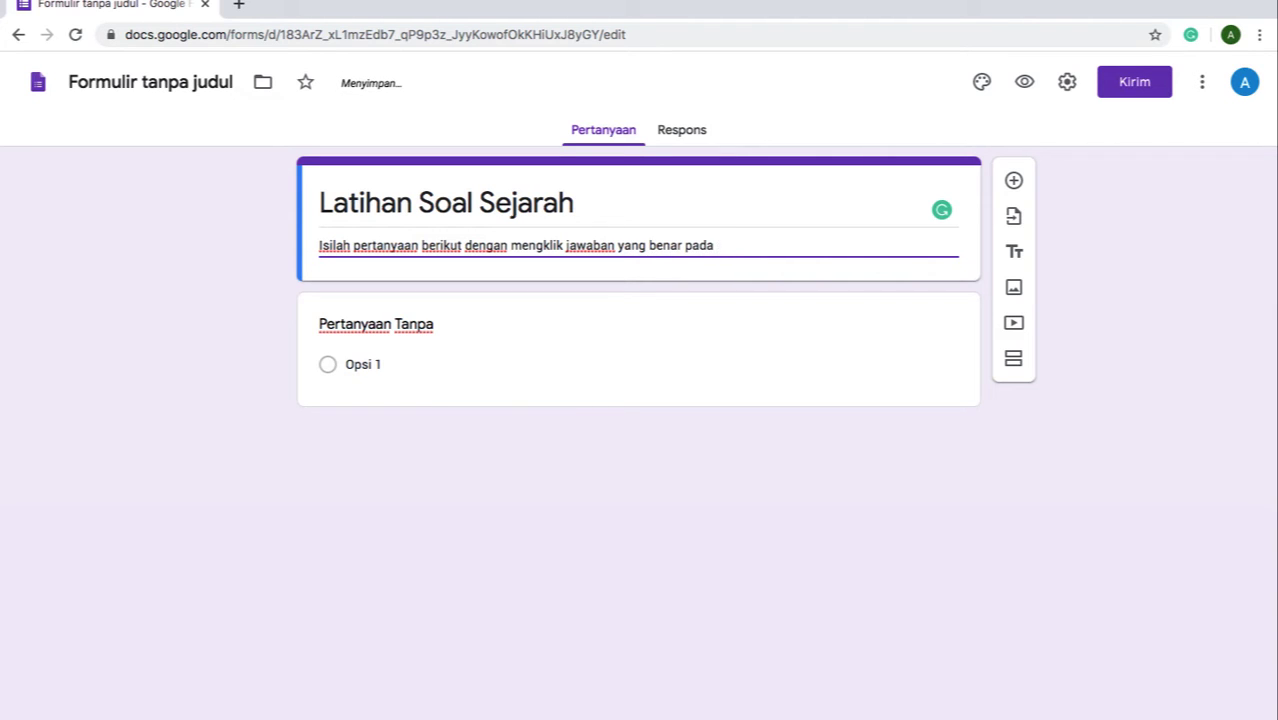
text( popti)
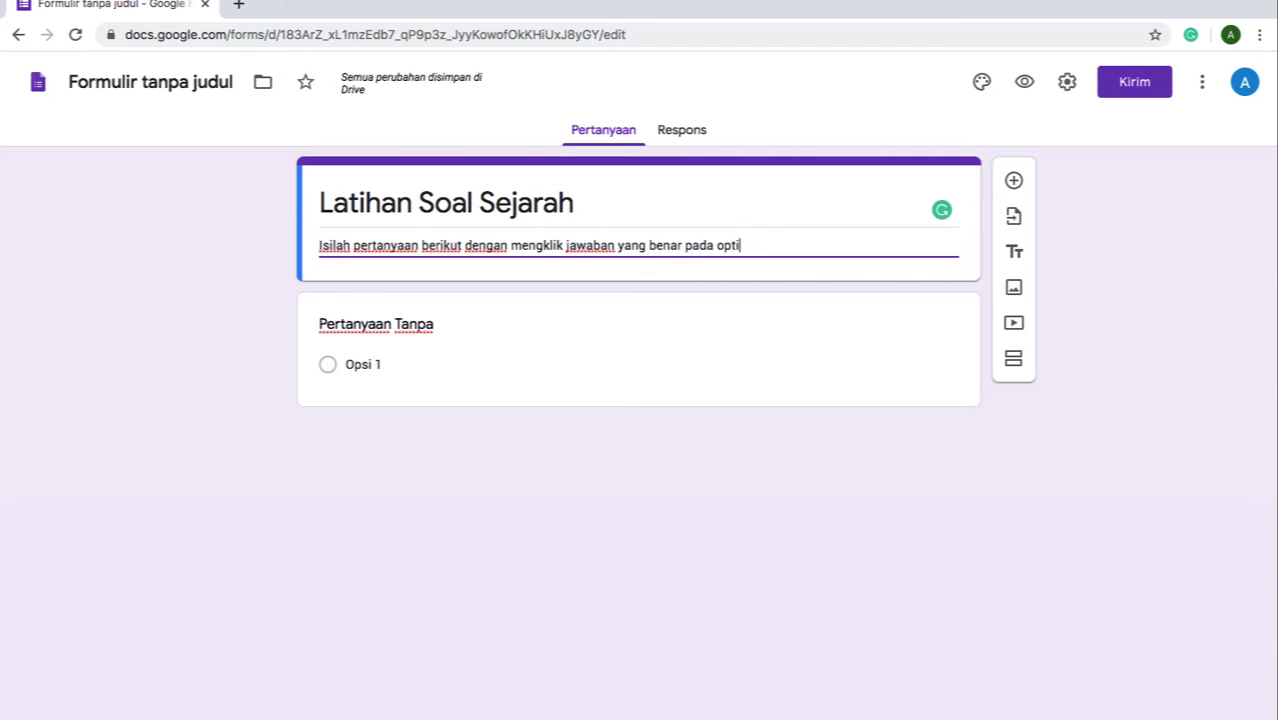
text(on yang telah disediakan.)
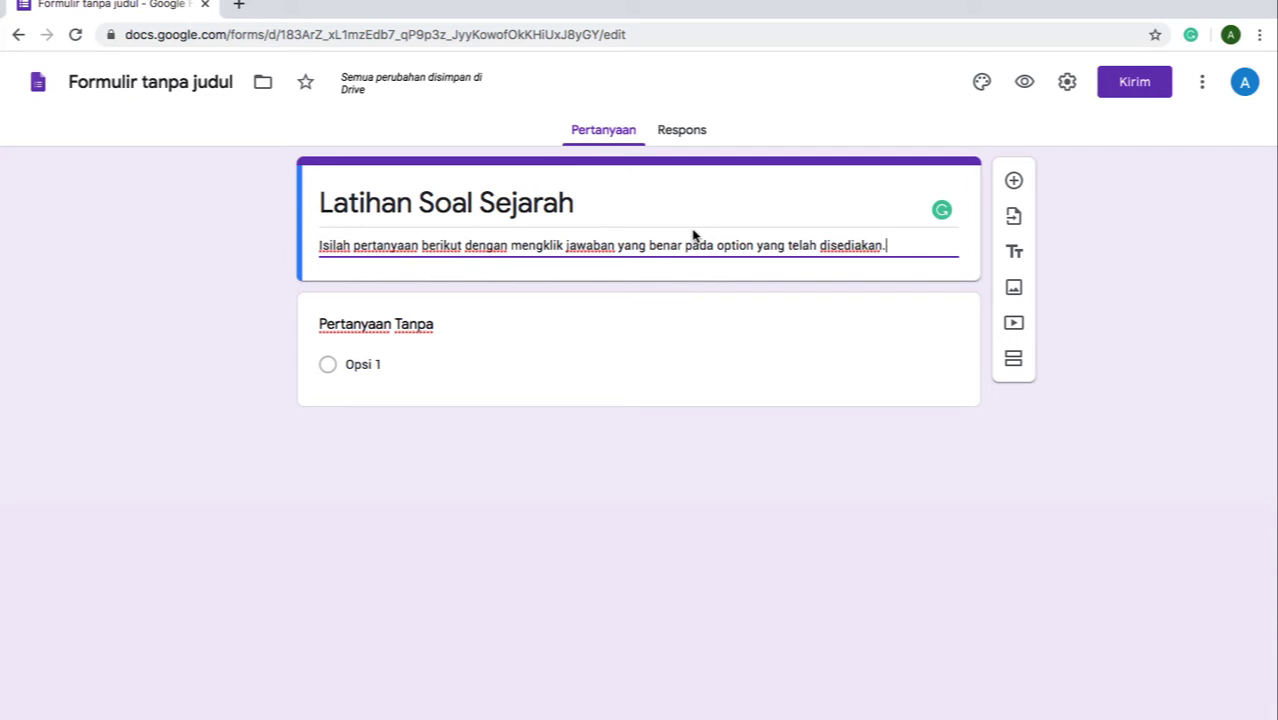
Turn the form into a quiz (Jadikan ini sebagai kuis) in its settings and save them.
click(1067, 84)
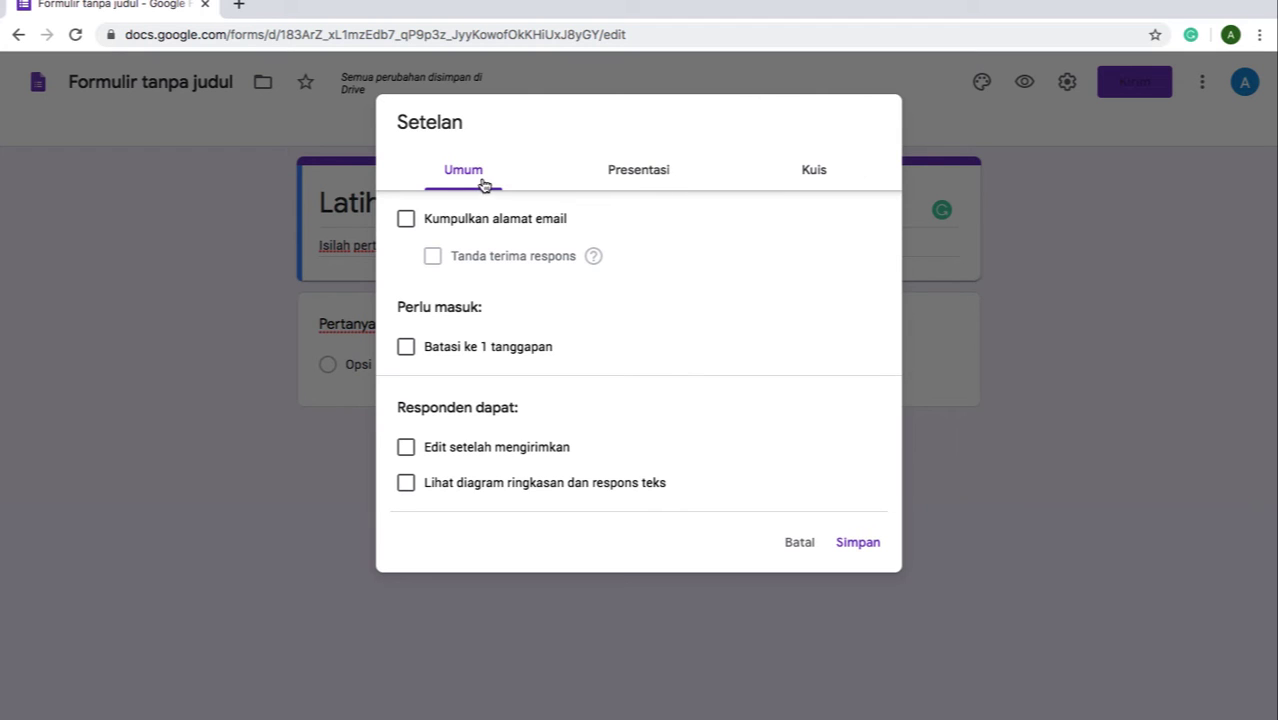
click(815, 172)
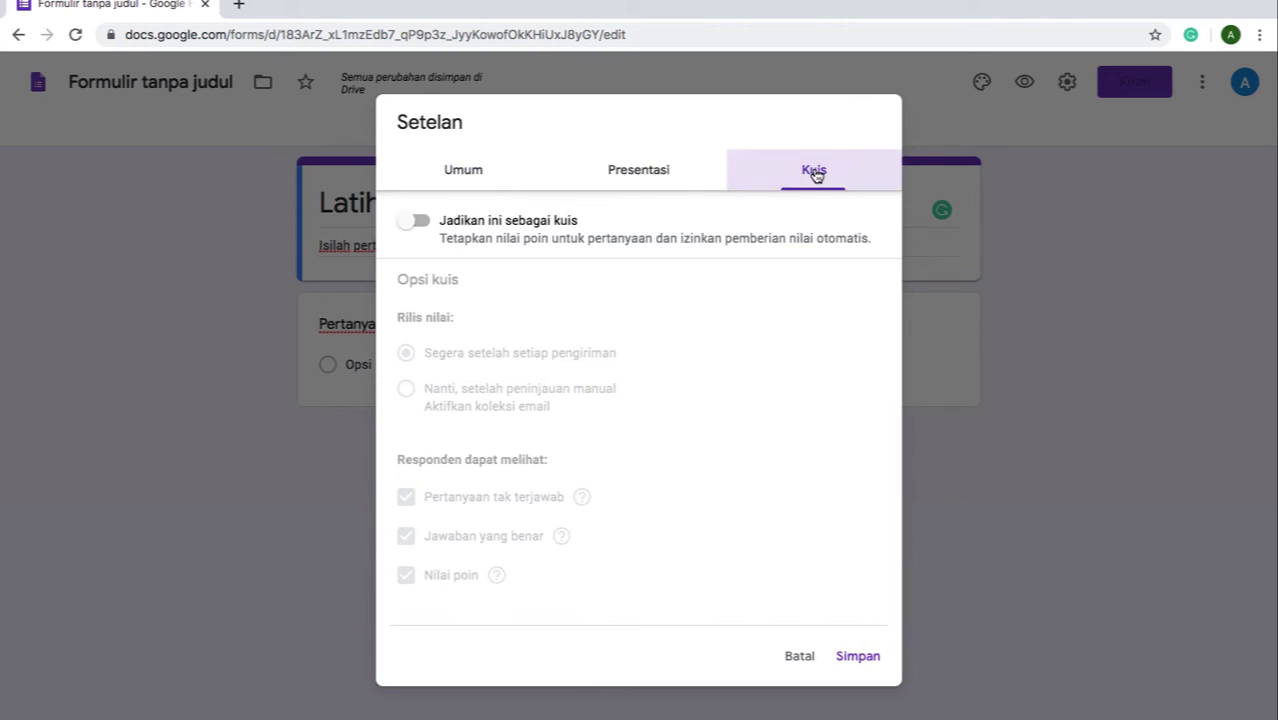
click(410, 224)
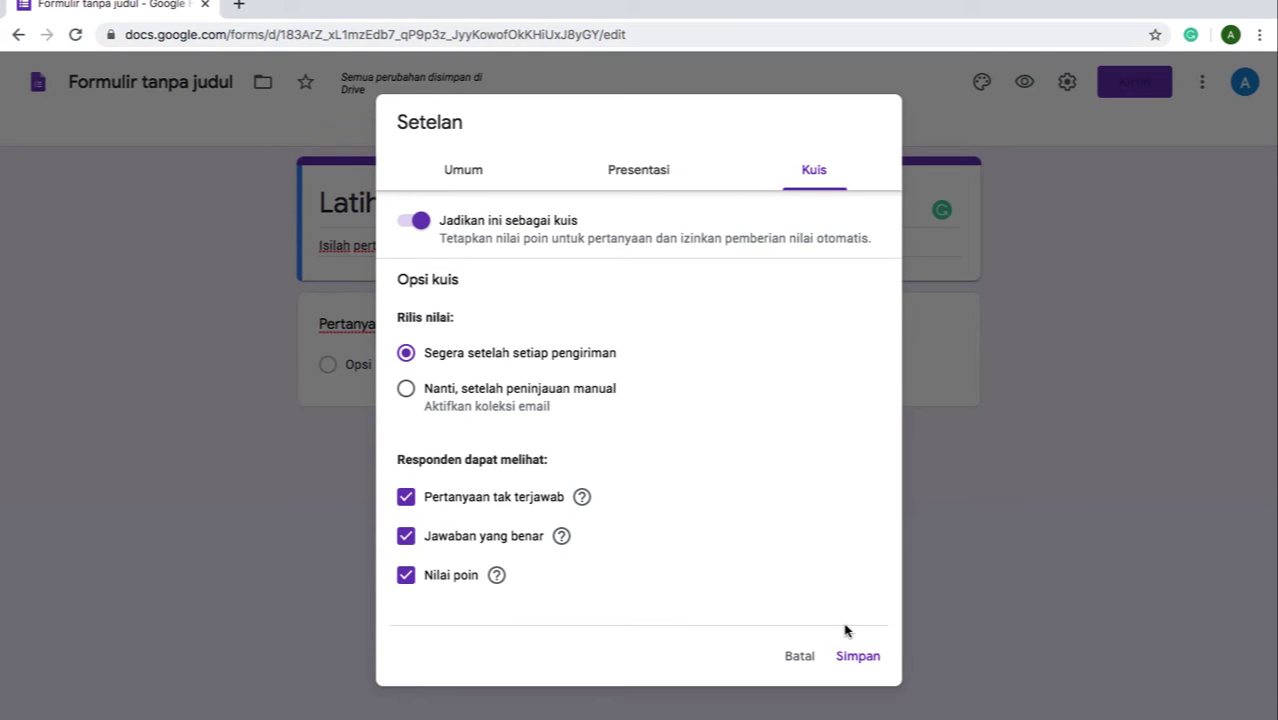
click(857, 657)
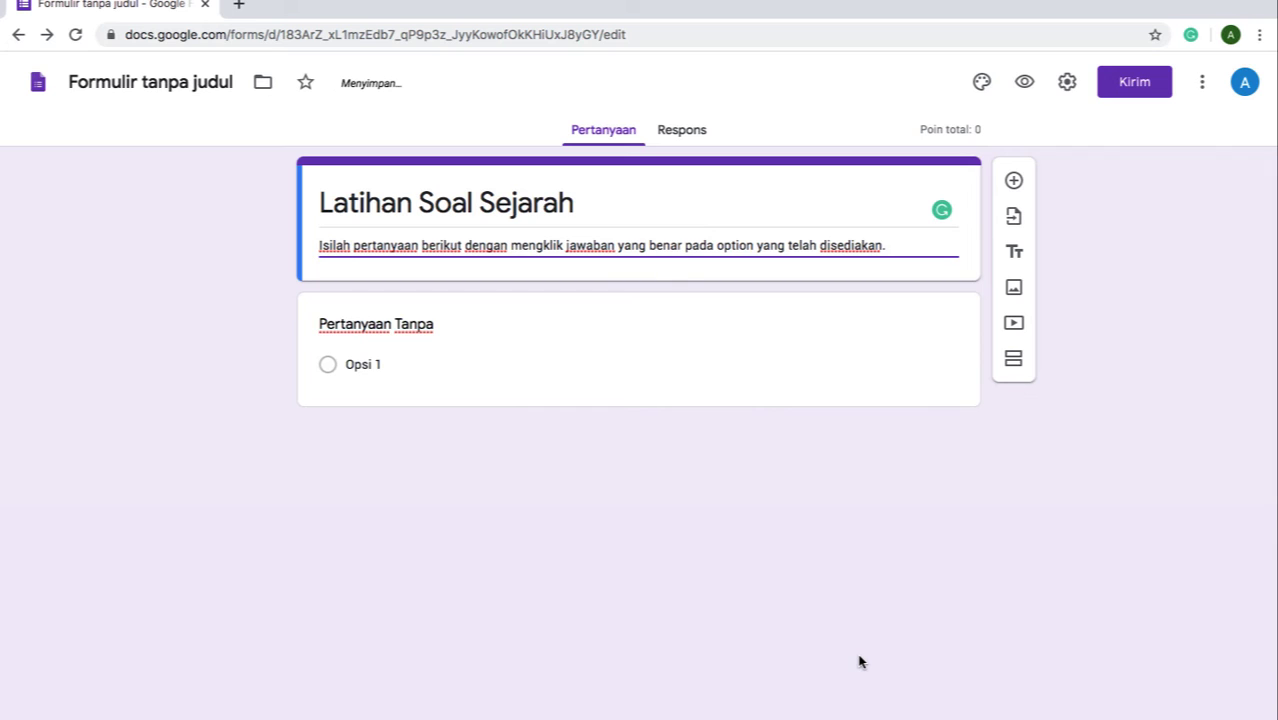
Replace the first question's placeholder text with "Siapakan presiden RI pertama?".
click(440, 324)
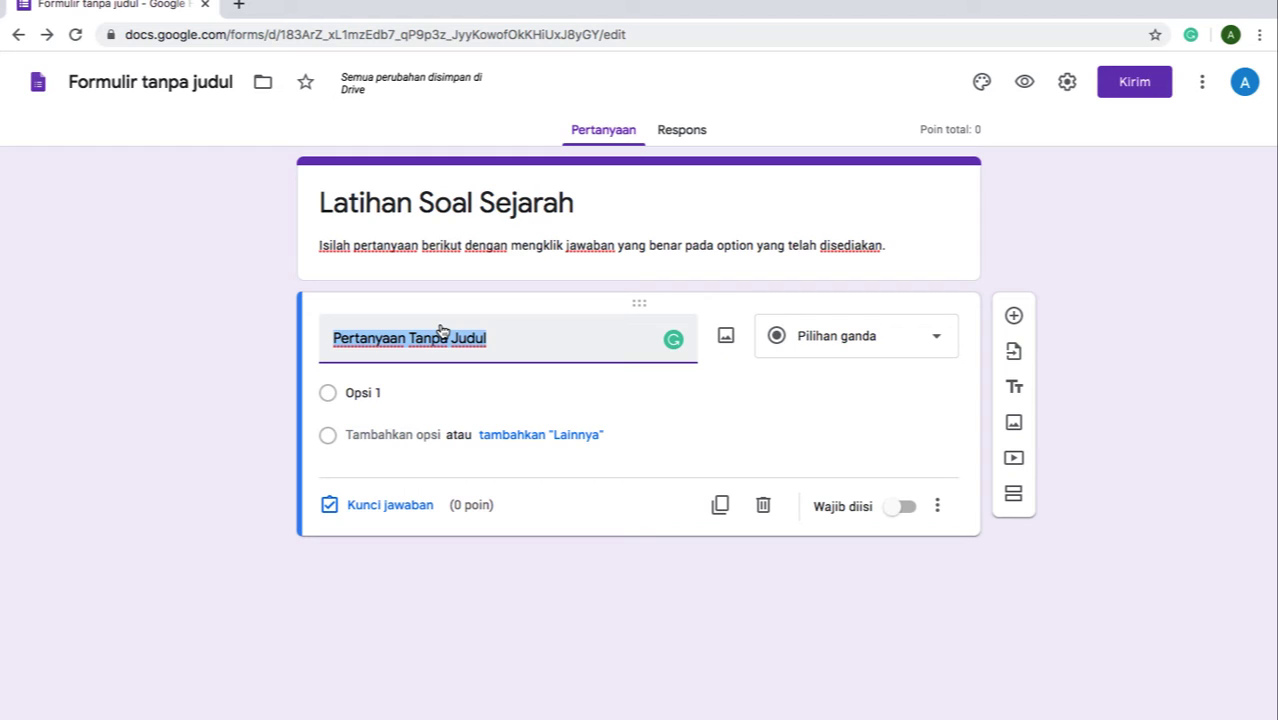
key(BackSpace)
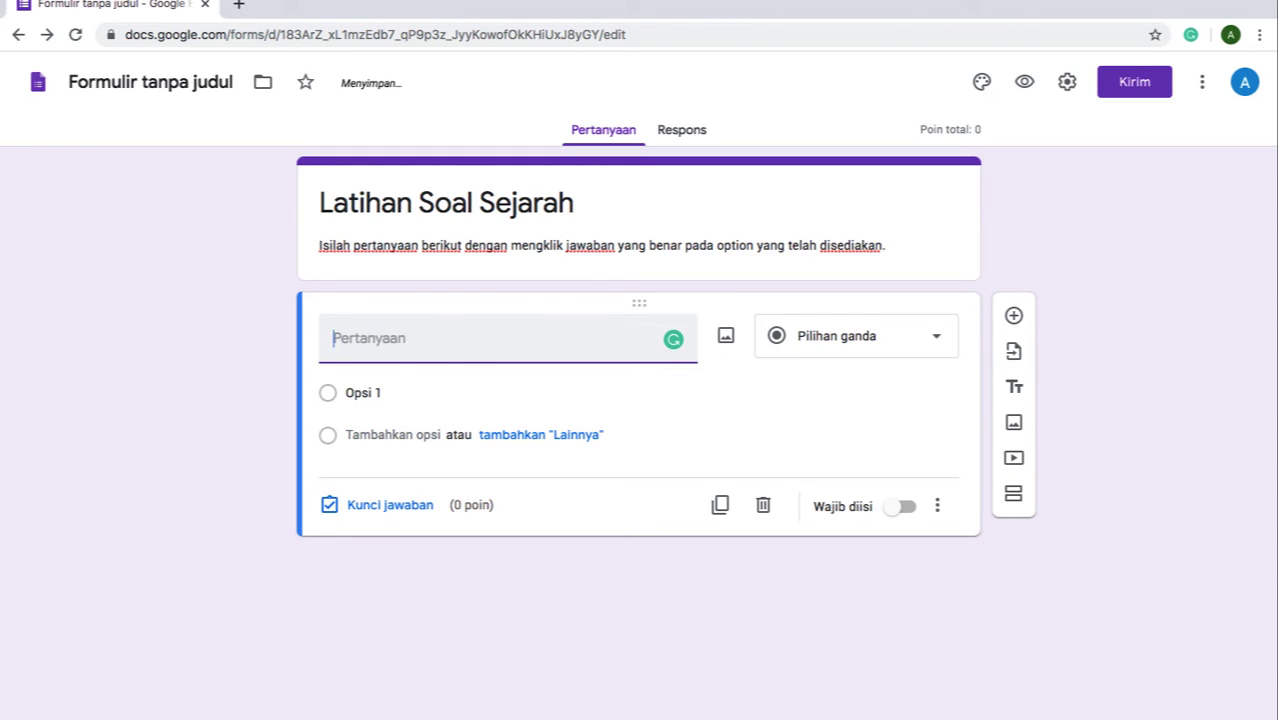
text(Siapaka)
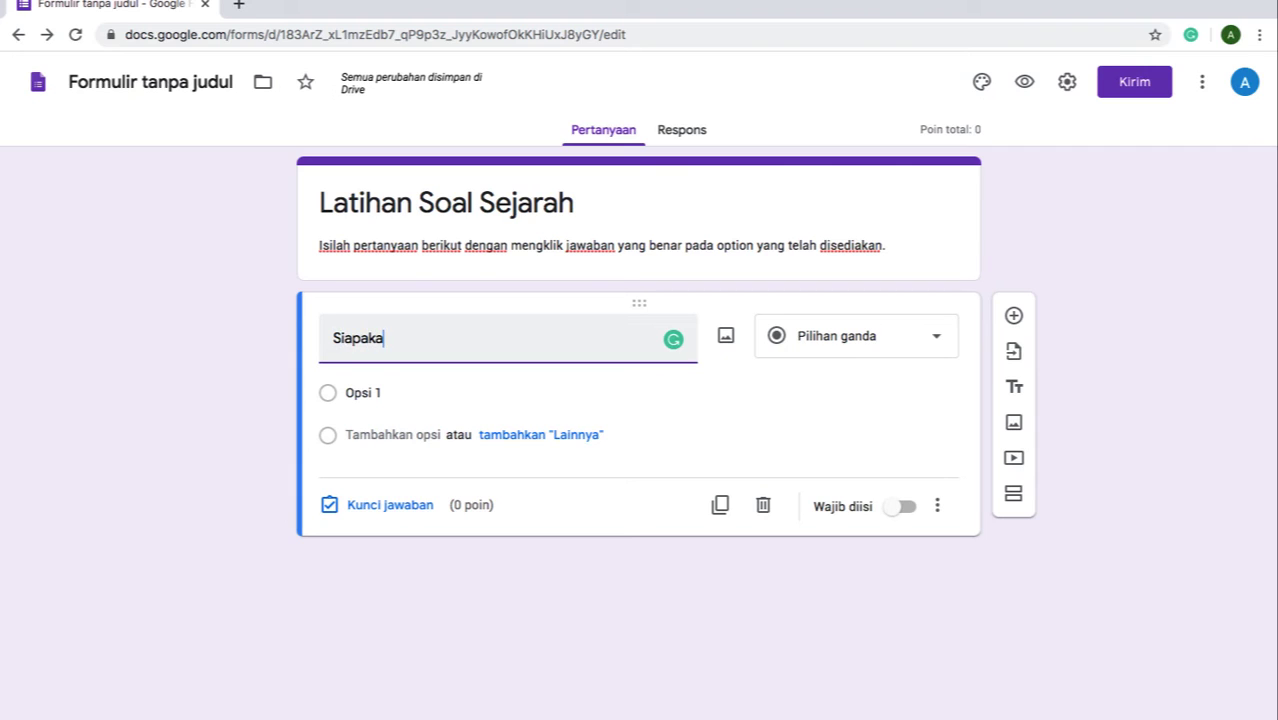
text(n presiden RI)
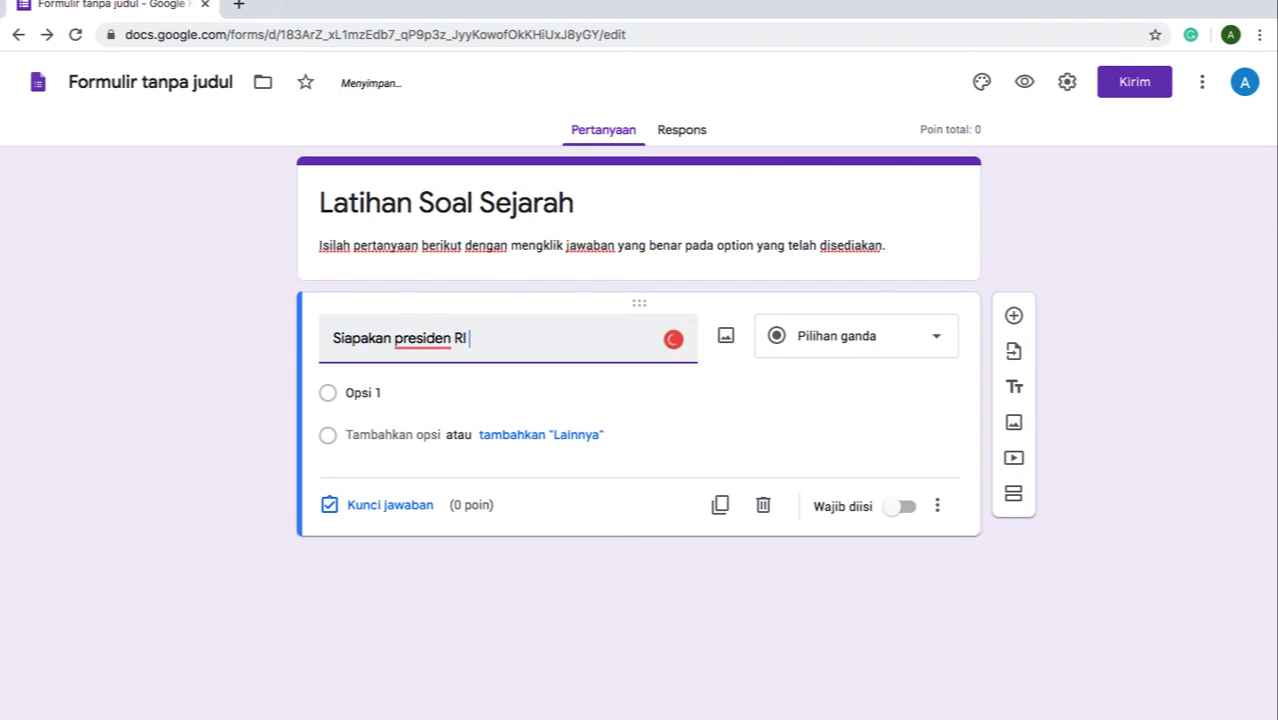
text( pertama?)
Replace the first answer option of the president question with "Ir. Soekarno".
click(358, 393)
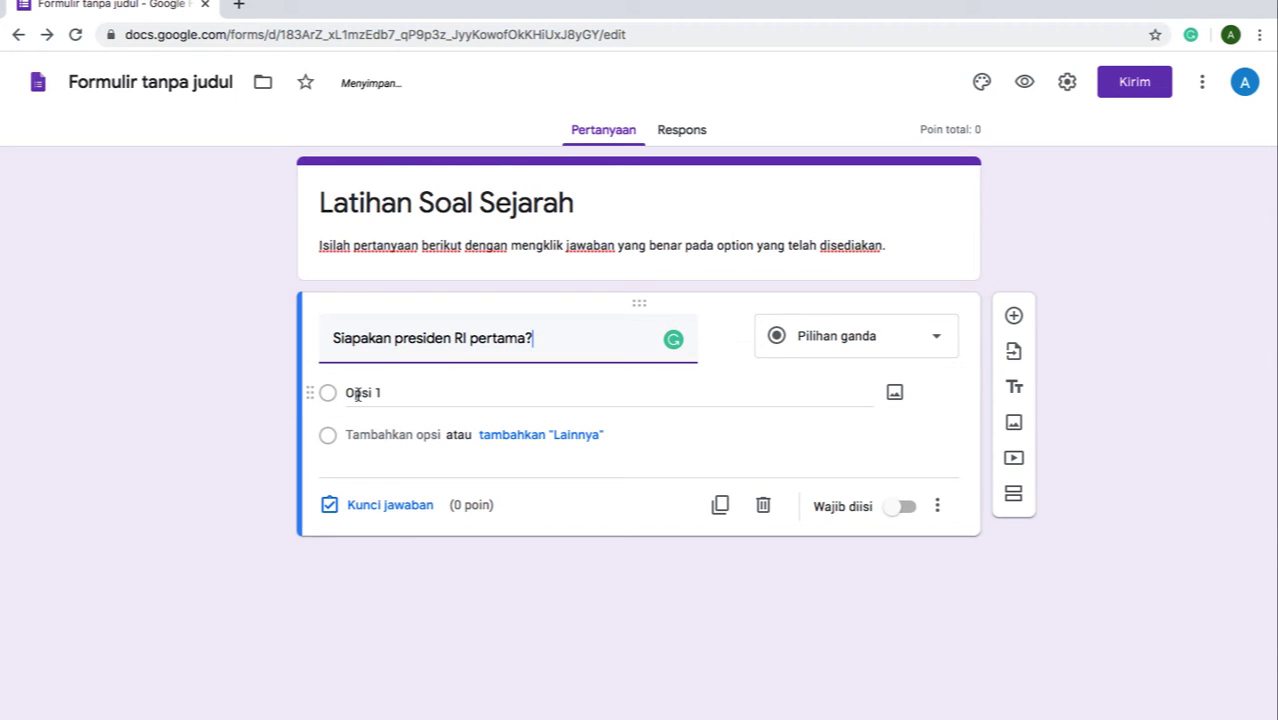
key(BackSpace)
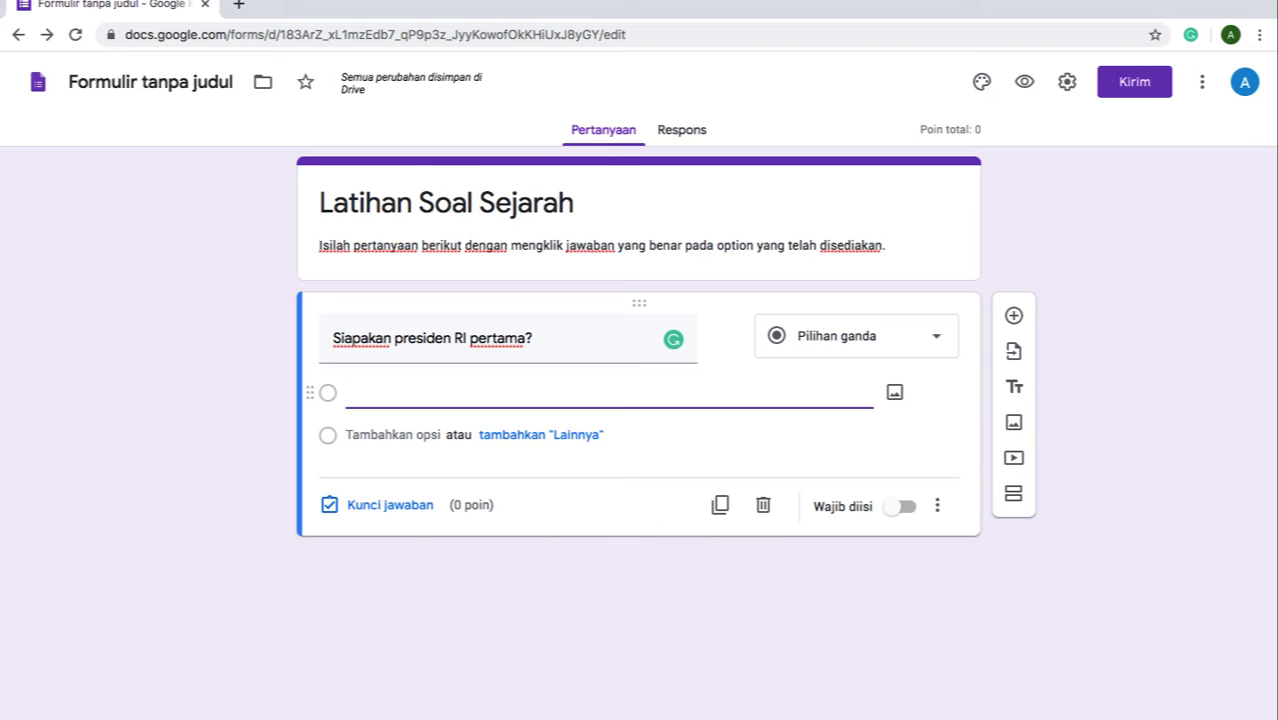
text(IR)
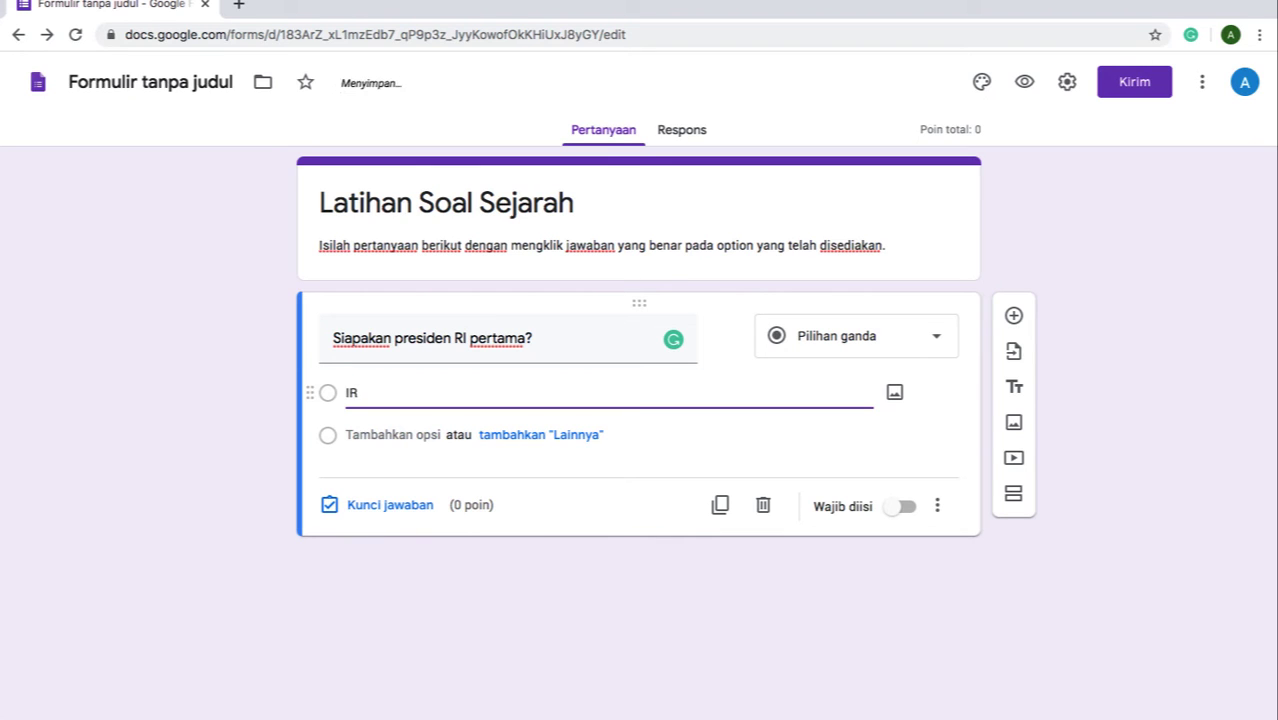
key(BackSpace)
key(BackSpace)
text(r. Soek)
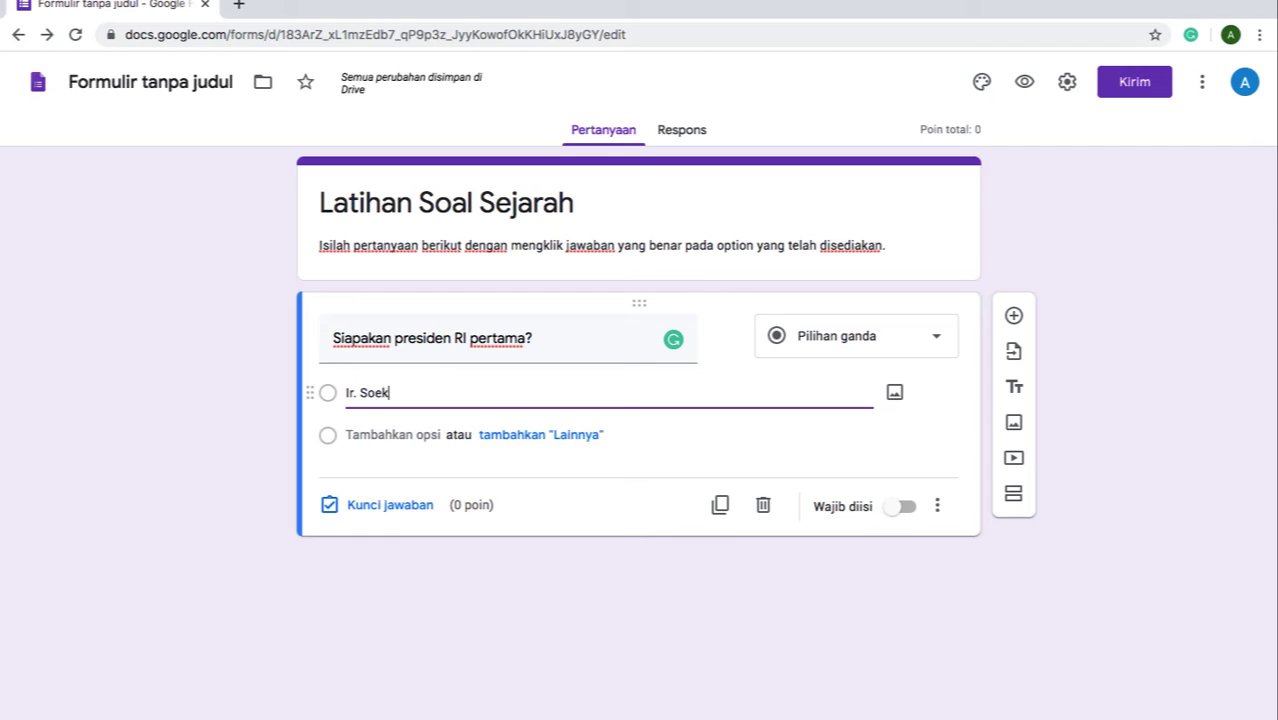
text(arno)
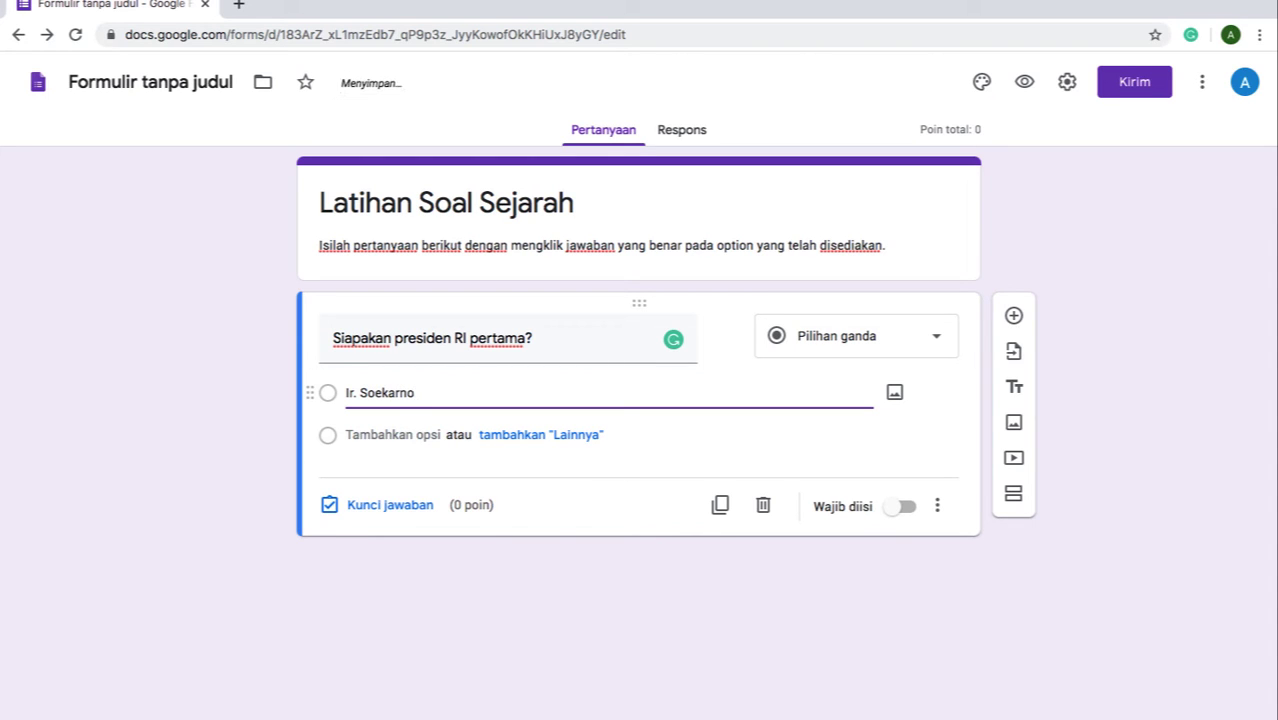
Add "Soeharto" and "Muh. Hatta" as the second and third answer options of the president question.
click(364, 434)
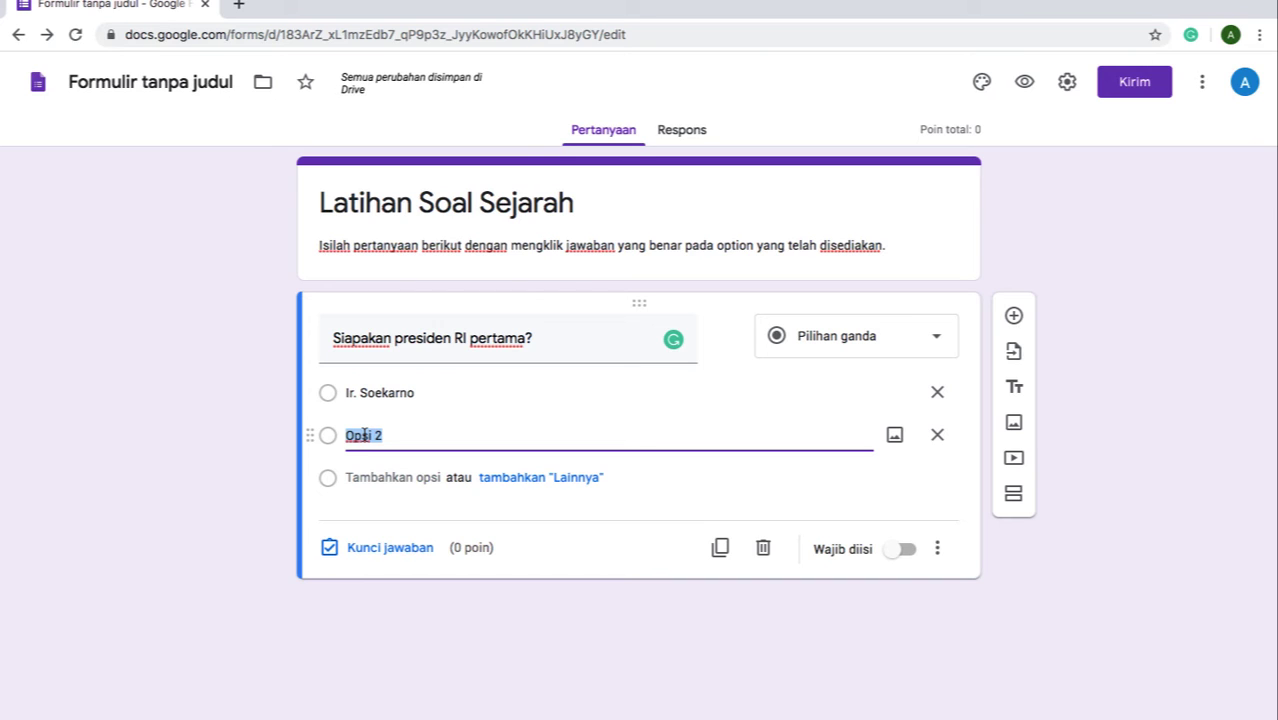
text(Soeharto)
click(372, 477)
key(BackSpace)
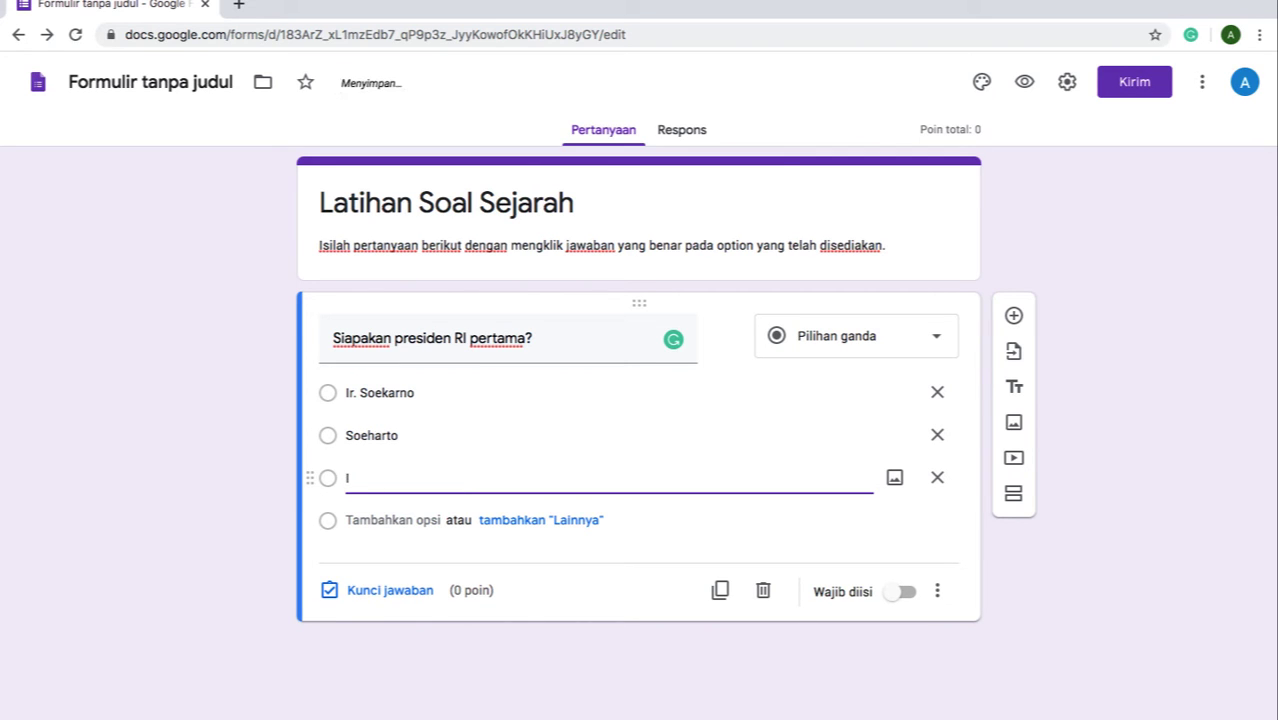
text(Muh. Hatta)
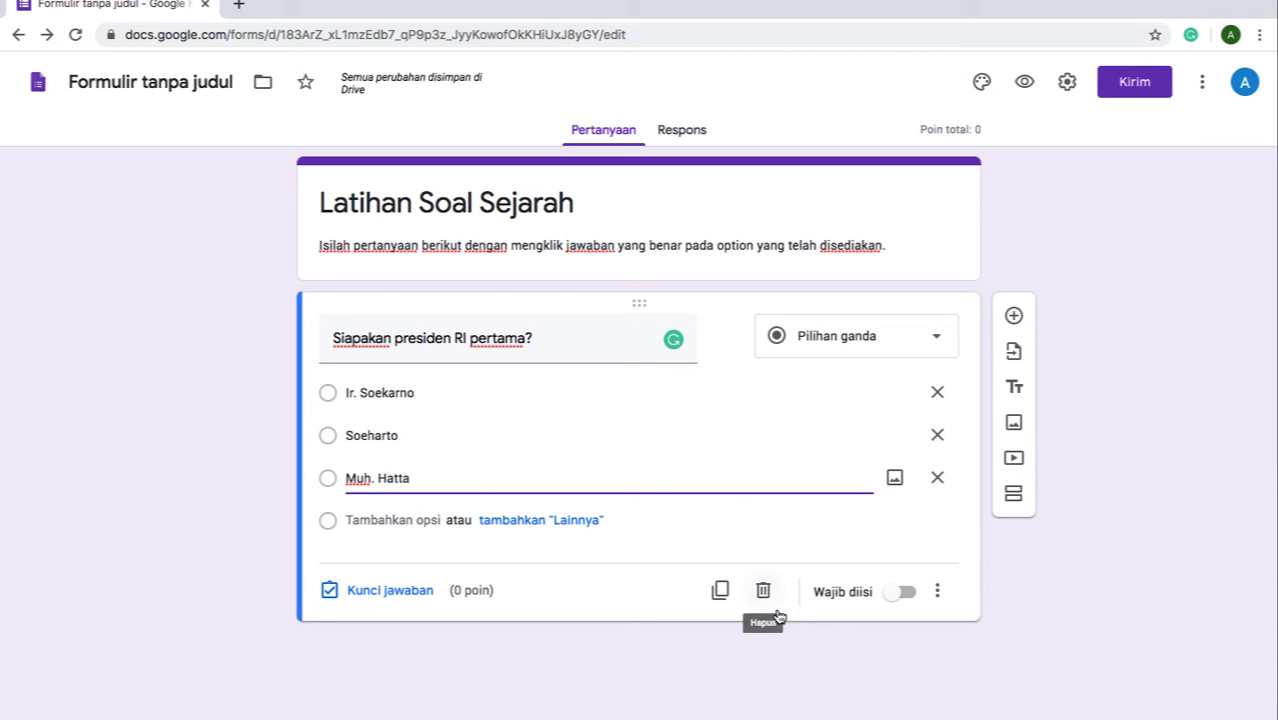
Make the president question required (Wajib diisi) and set its answer key to "Ir. Soekarno" worth 5 points.
click(897, 593)
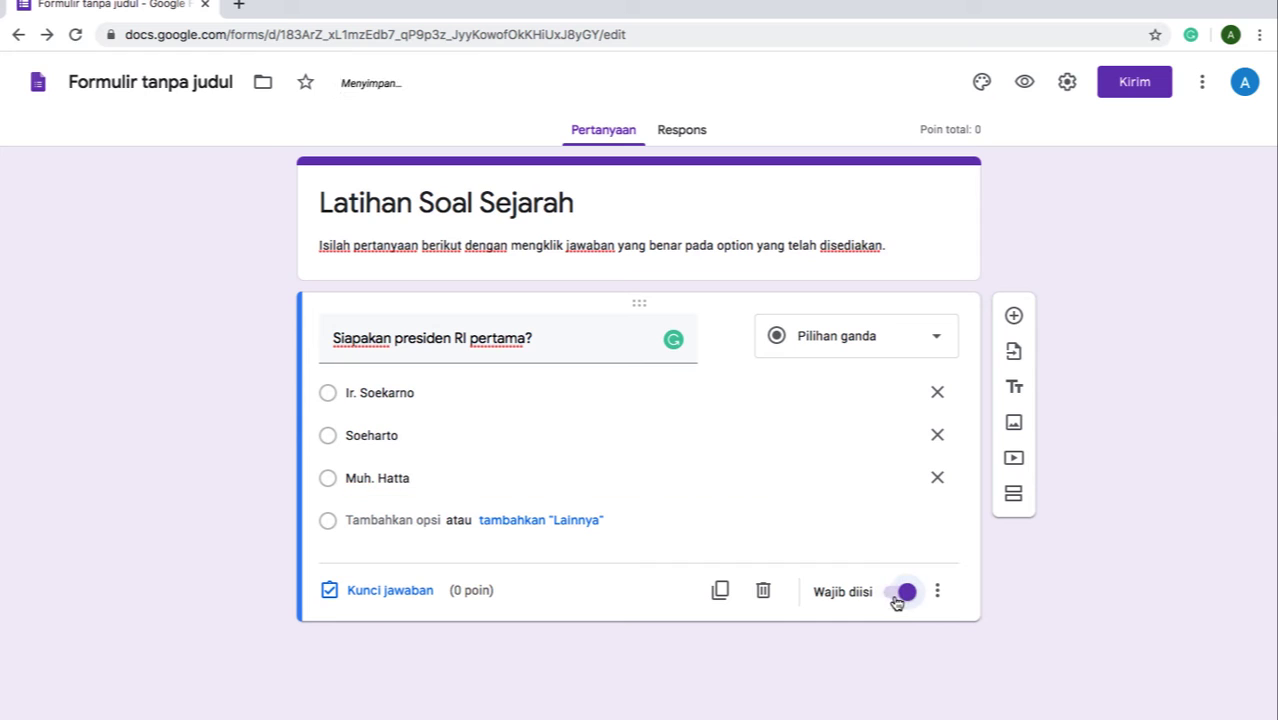
click(391, 591)
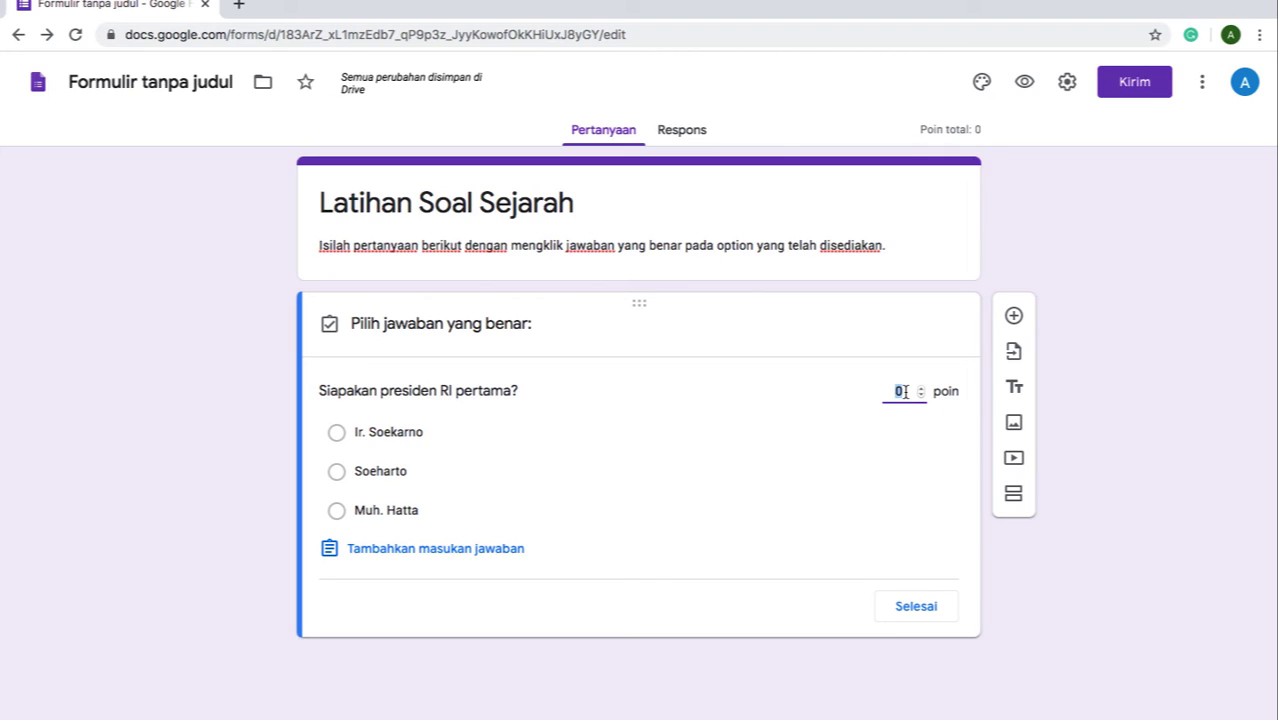
text(5)
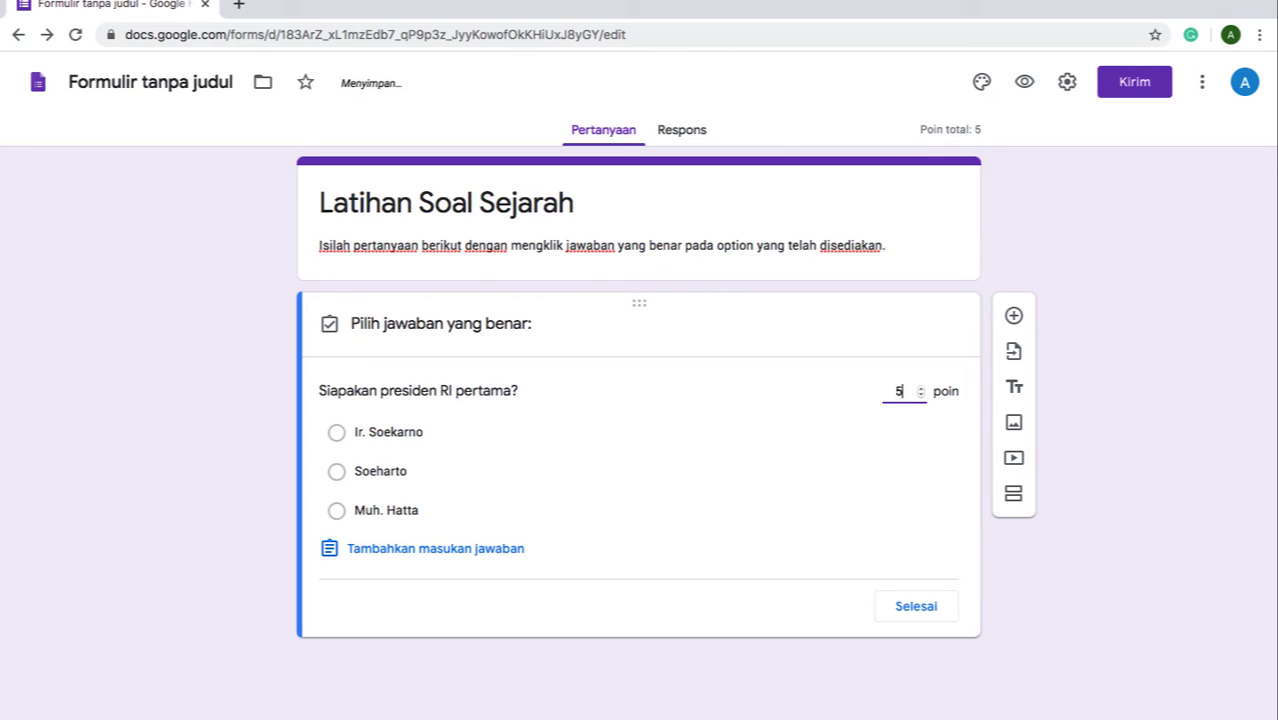
click(812, 445)
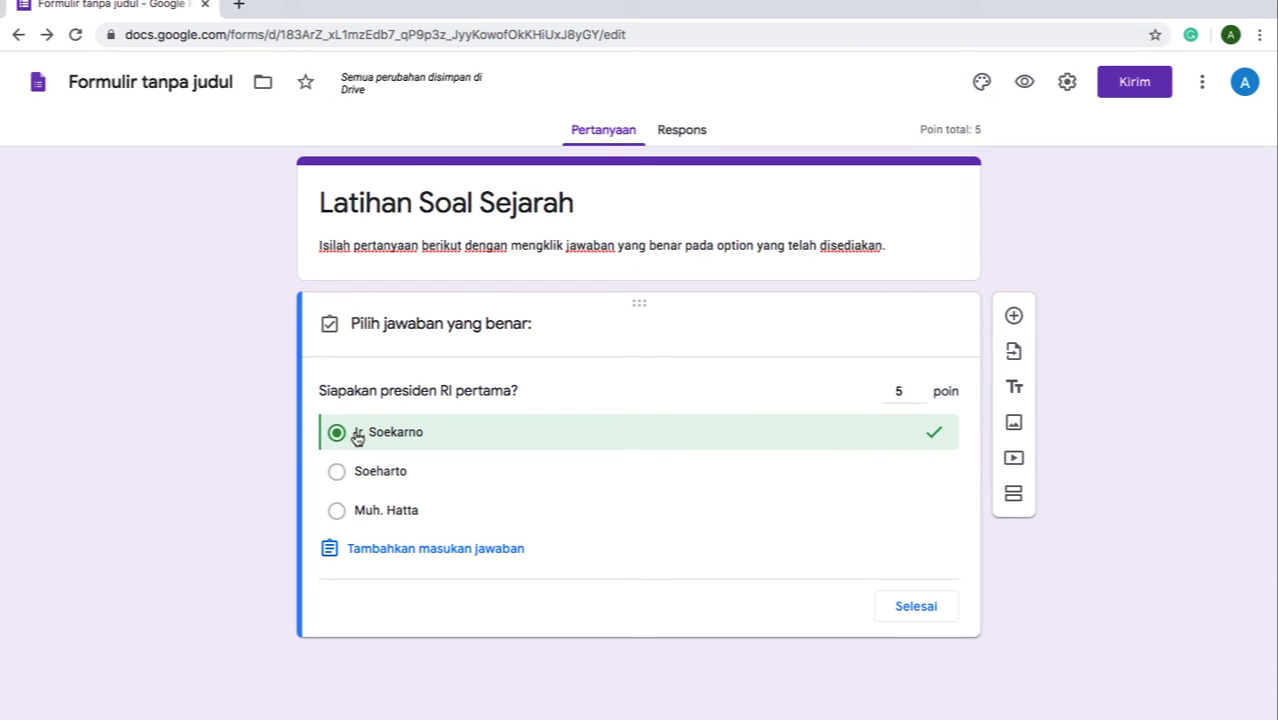
click(567, 435)
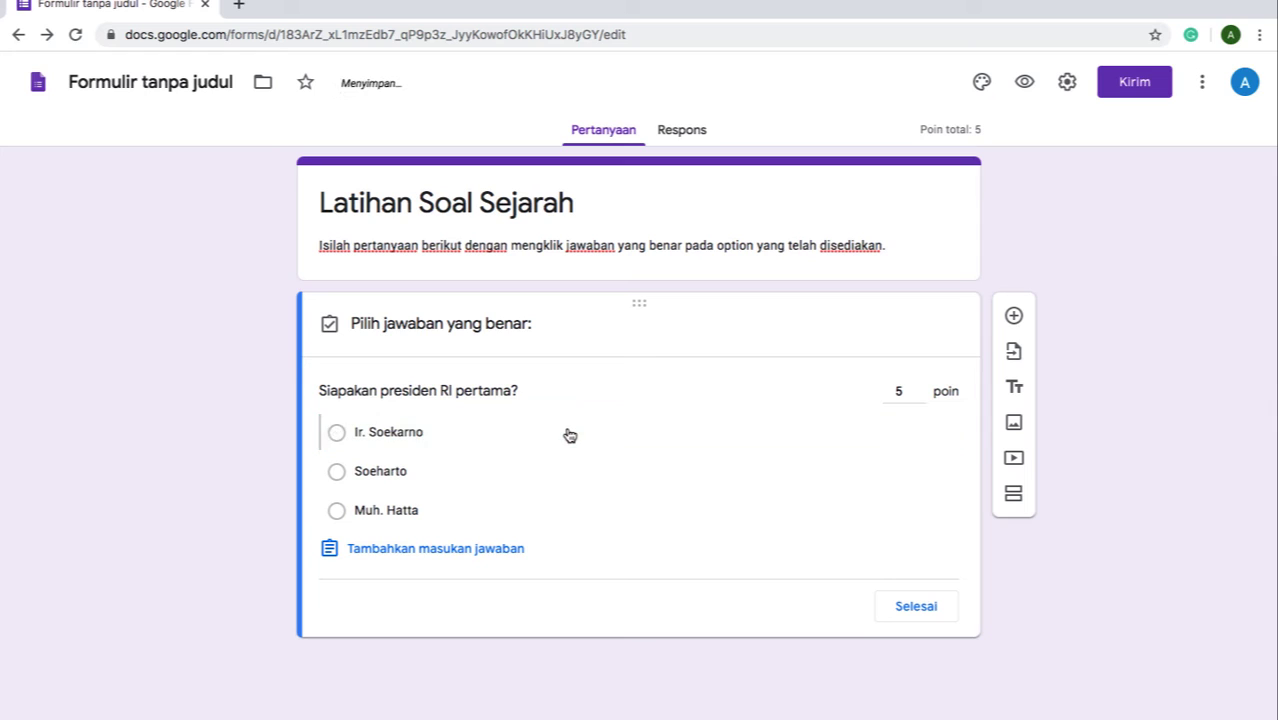
click(567, 435)
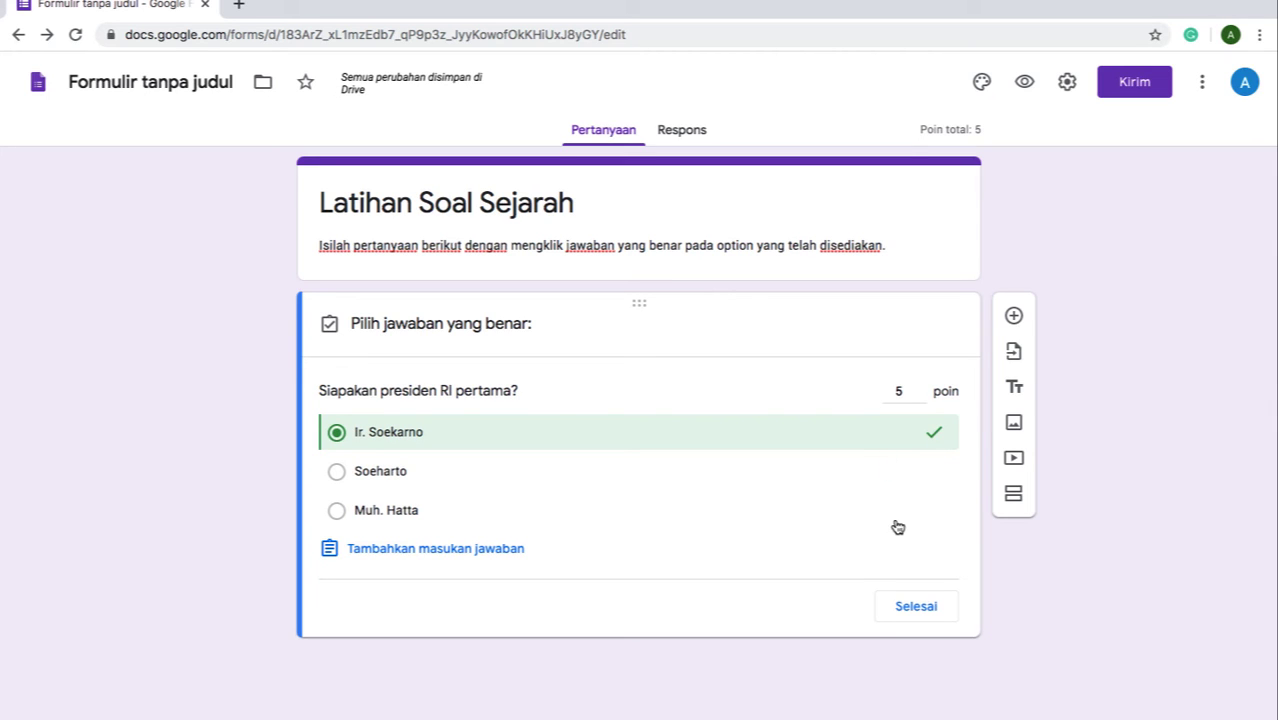
click(916, 607)
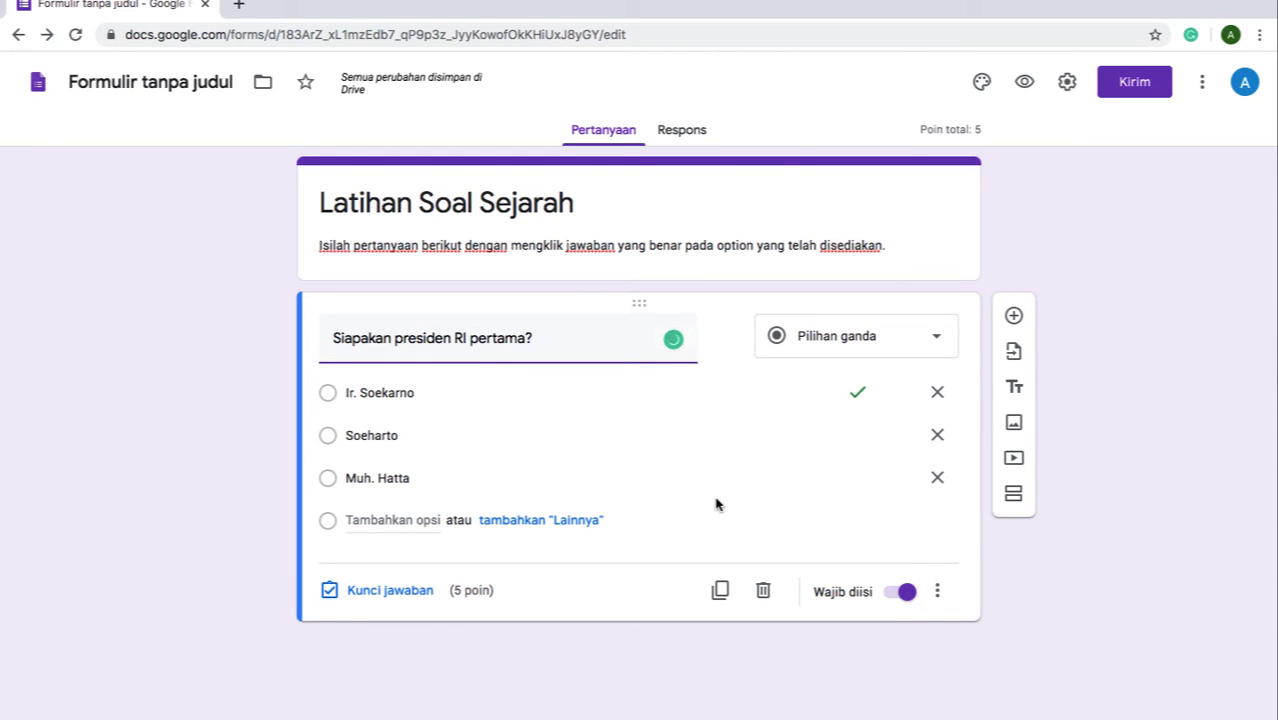
Add a blank second question and put the number "1." in front of the first question's text.
click(1014, 316)
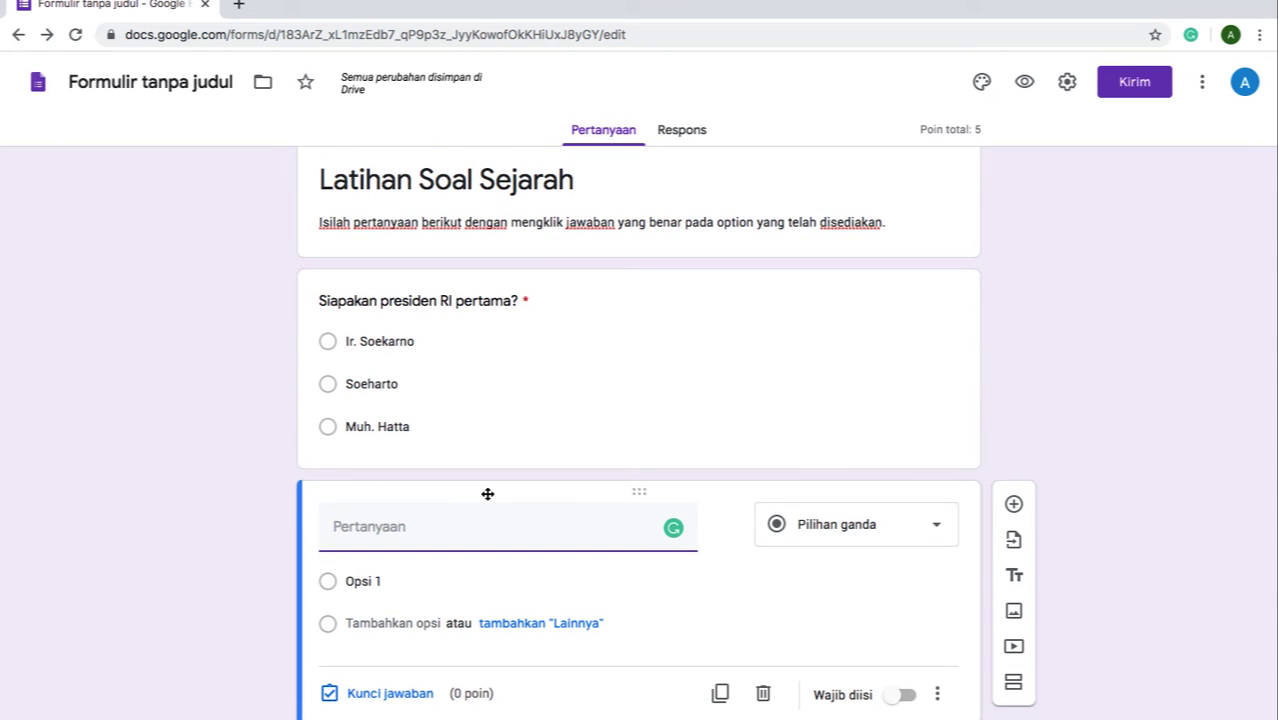
click(436, 304)
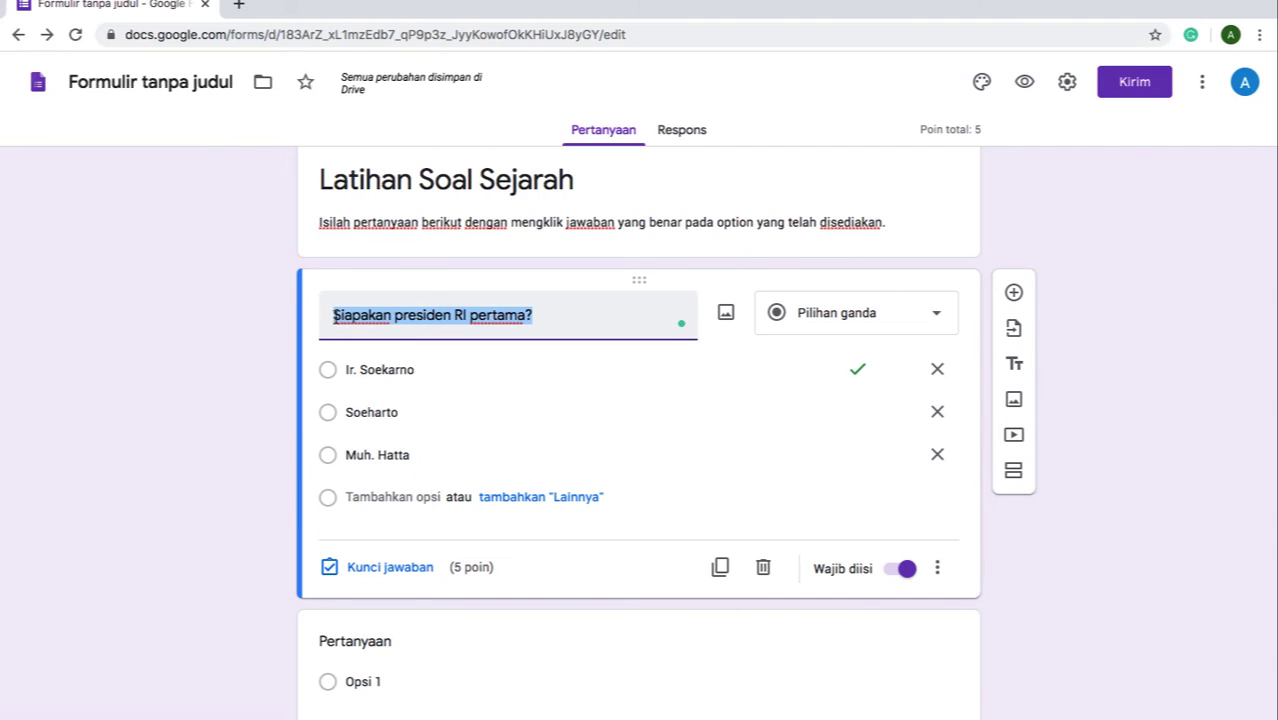
click(334, 316)
text(1.)
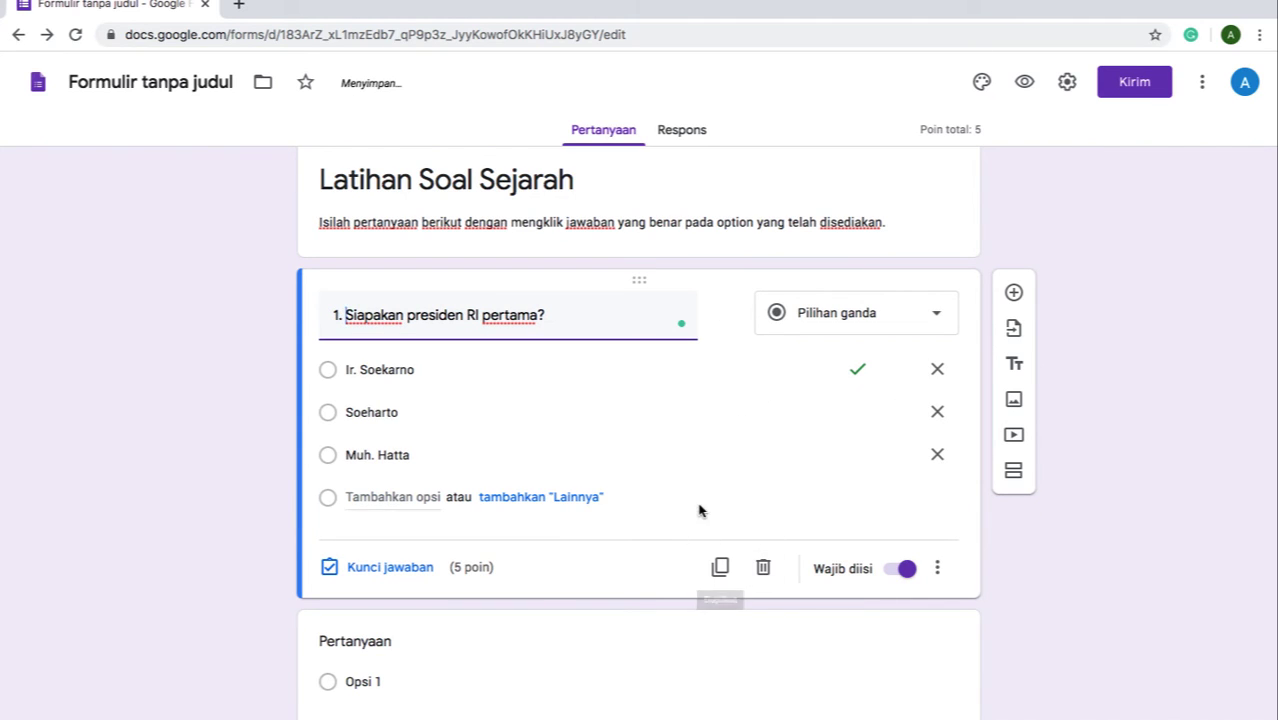
Enter "2. Tanggal kemerdekaan Negara Republik Indonesia?" as the text of the second question.
click(603, 622)
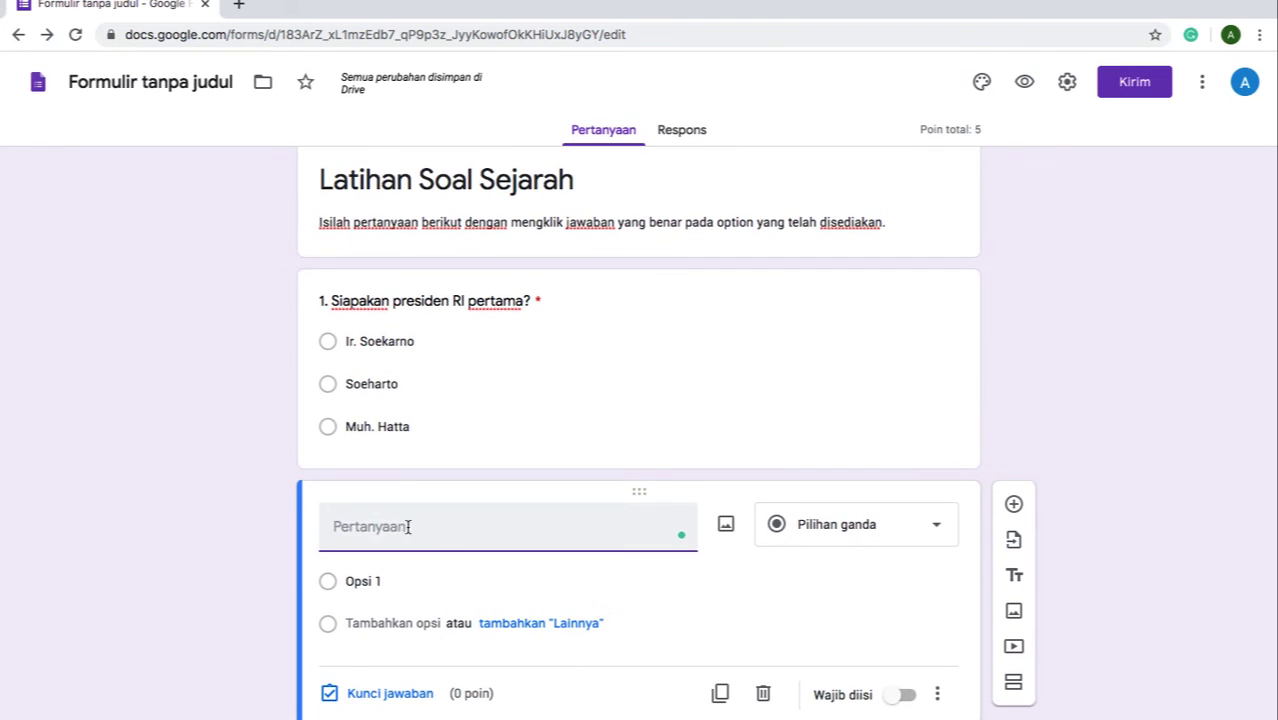
text(2.)
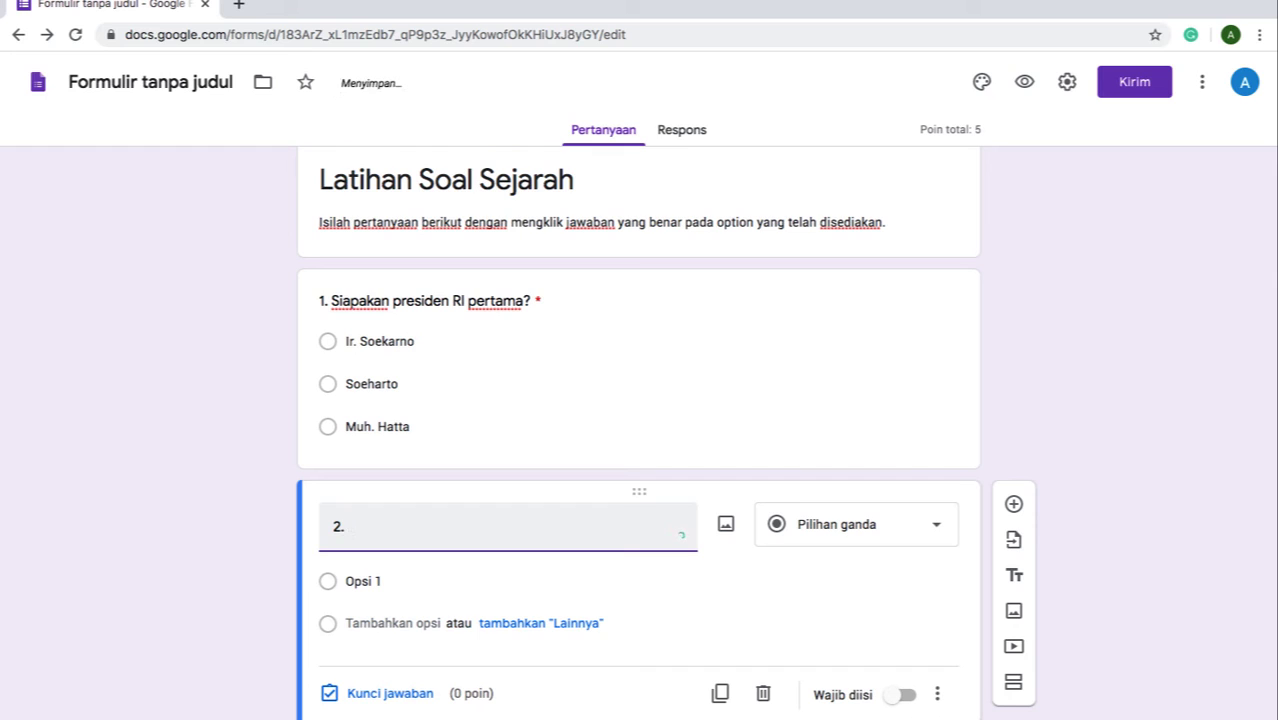
text( Tanggal kemerdekaa)
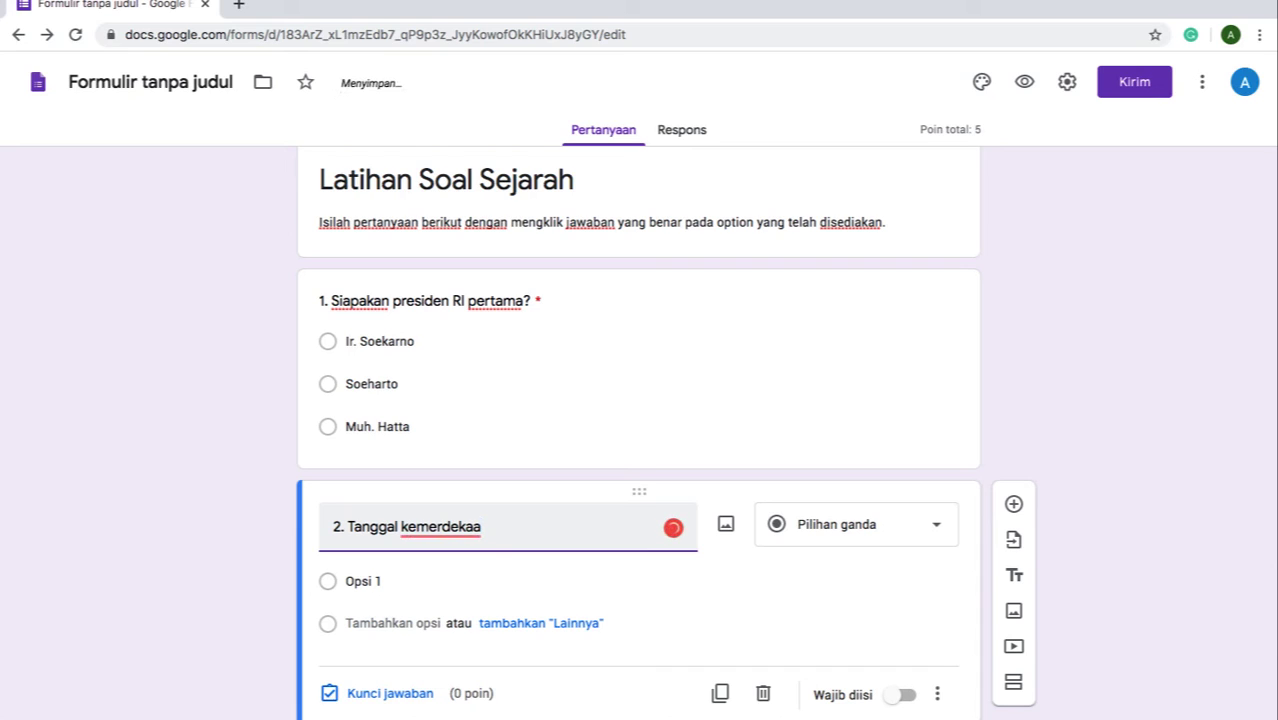
text(n Negara )
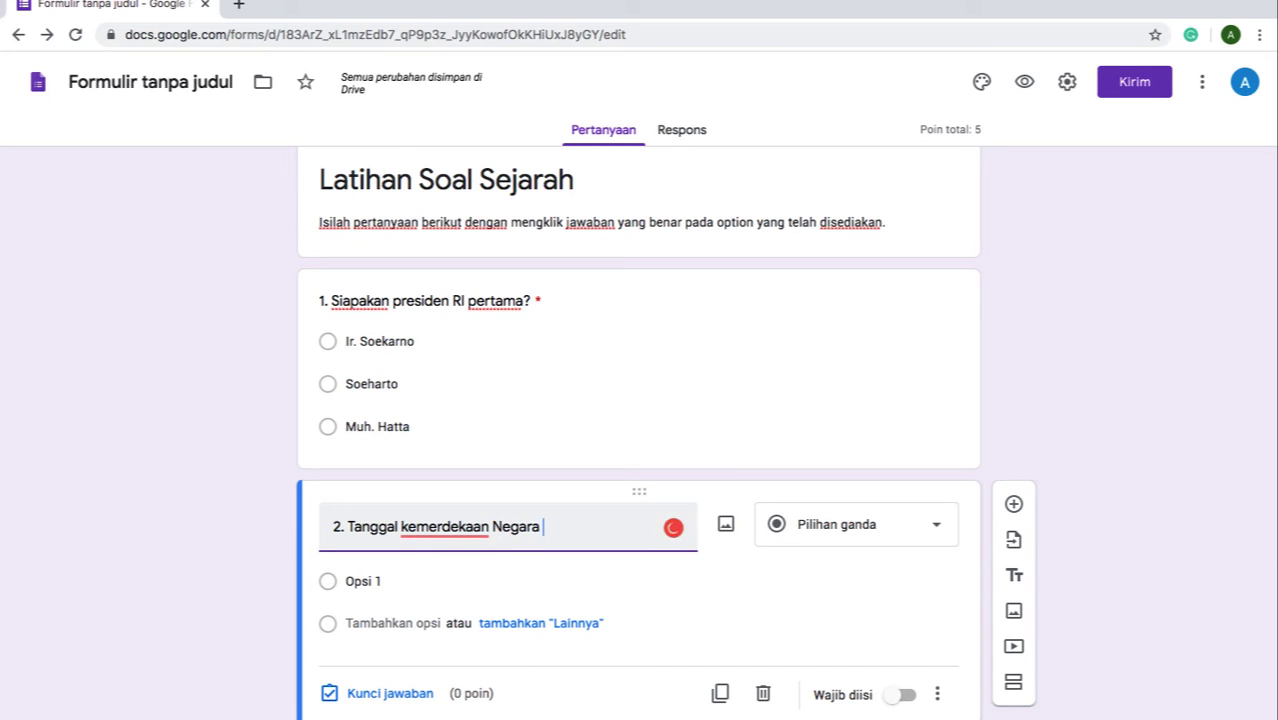
text(Repu)
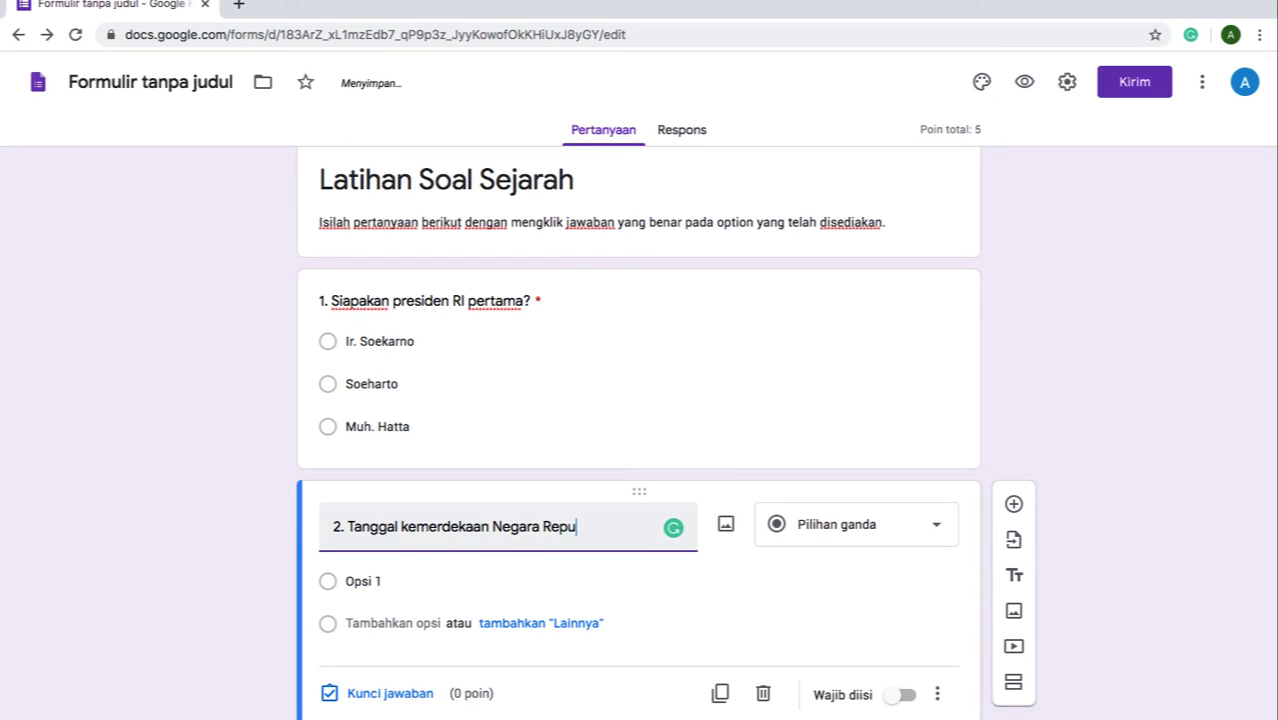
text(blik Indonesia)
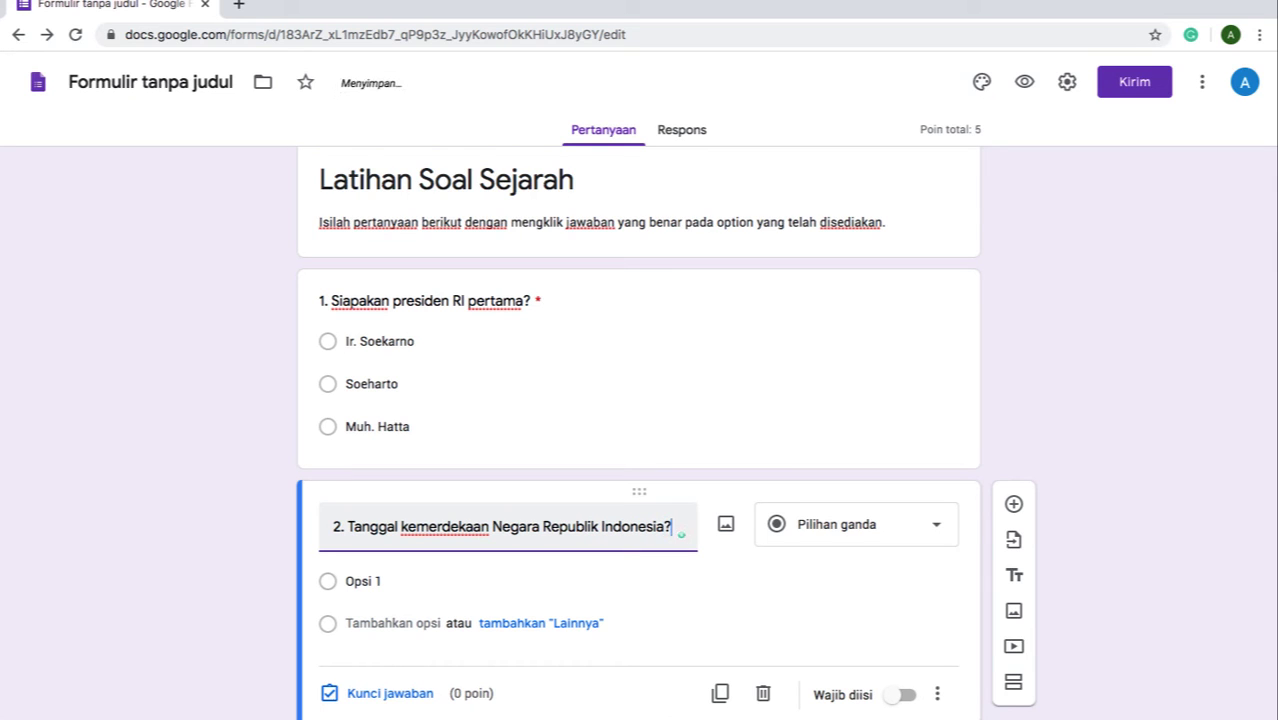
text(?)
Give the second question the answer options "17 Agustus 1940", "17 Agustus 1945" and "17 Agustus 1950".
click(378, 581)
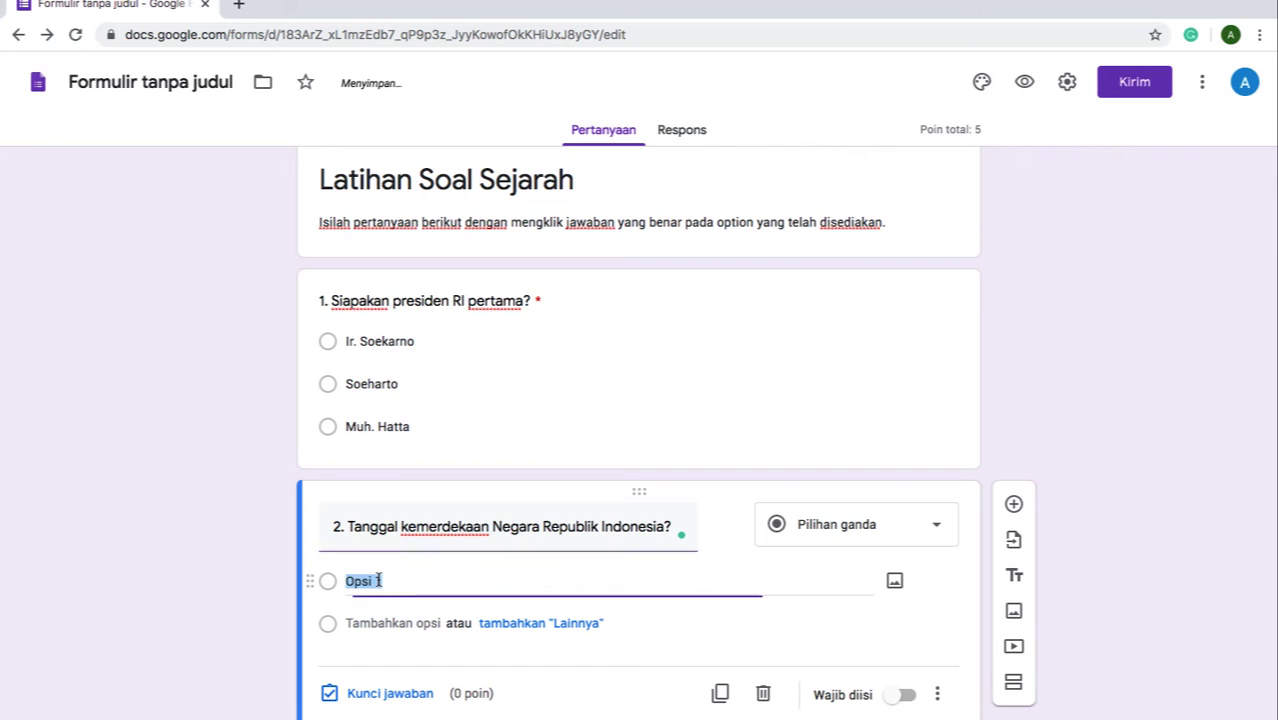
key(BackSpace)
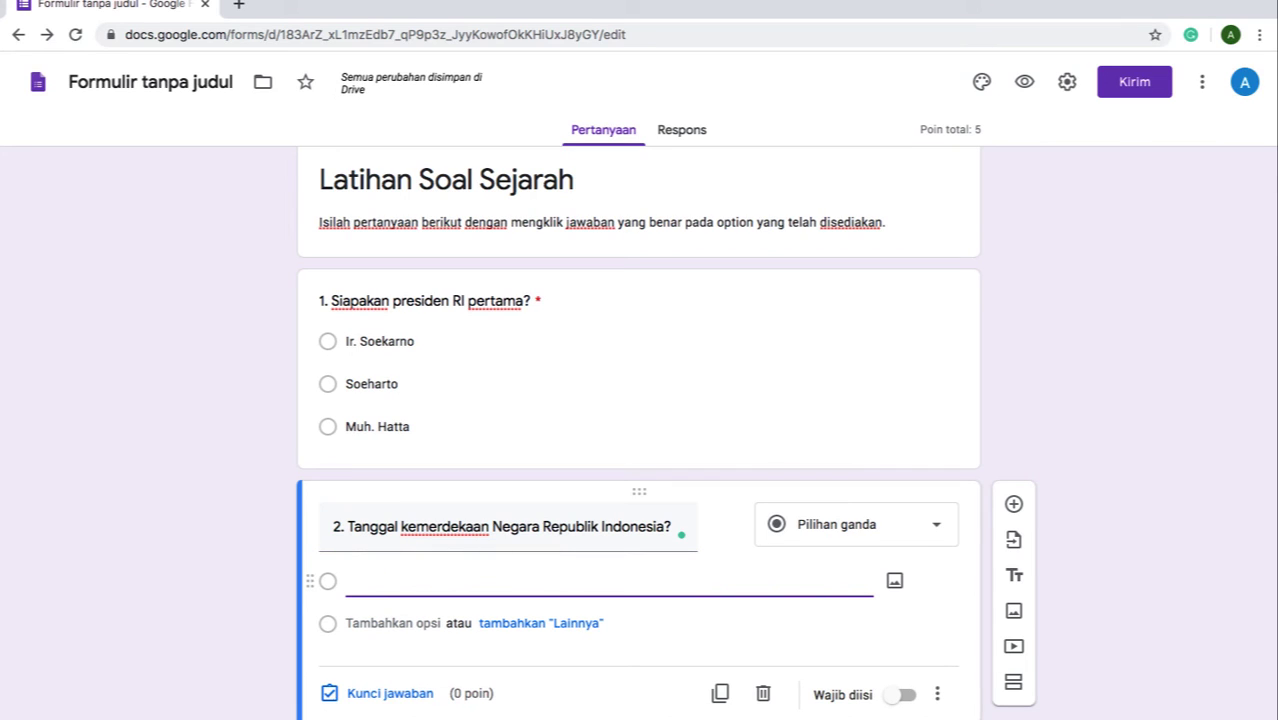
text(17 Ag)
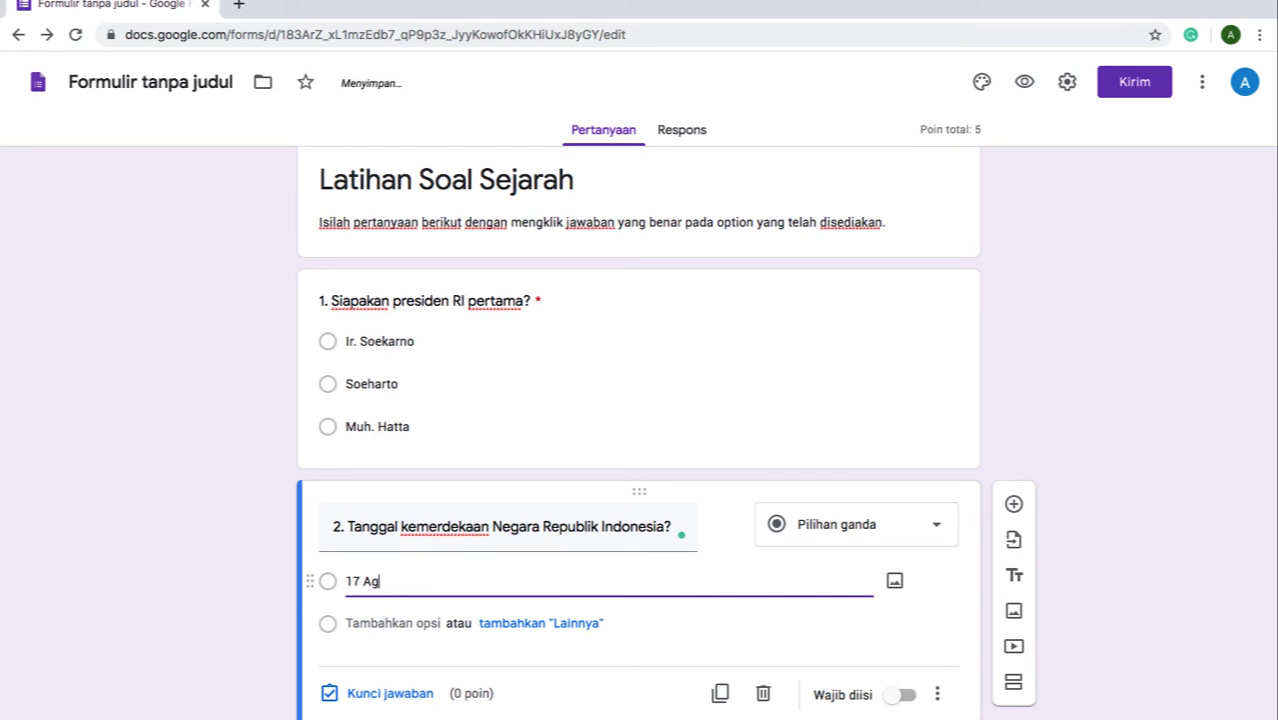
text(ustus 1940)
click(376, 623)
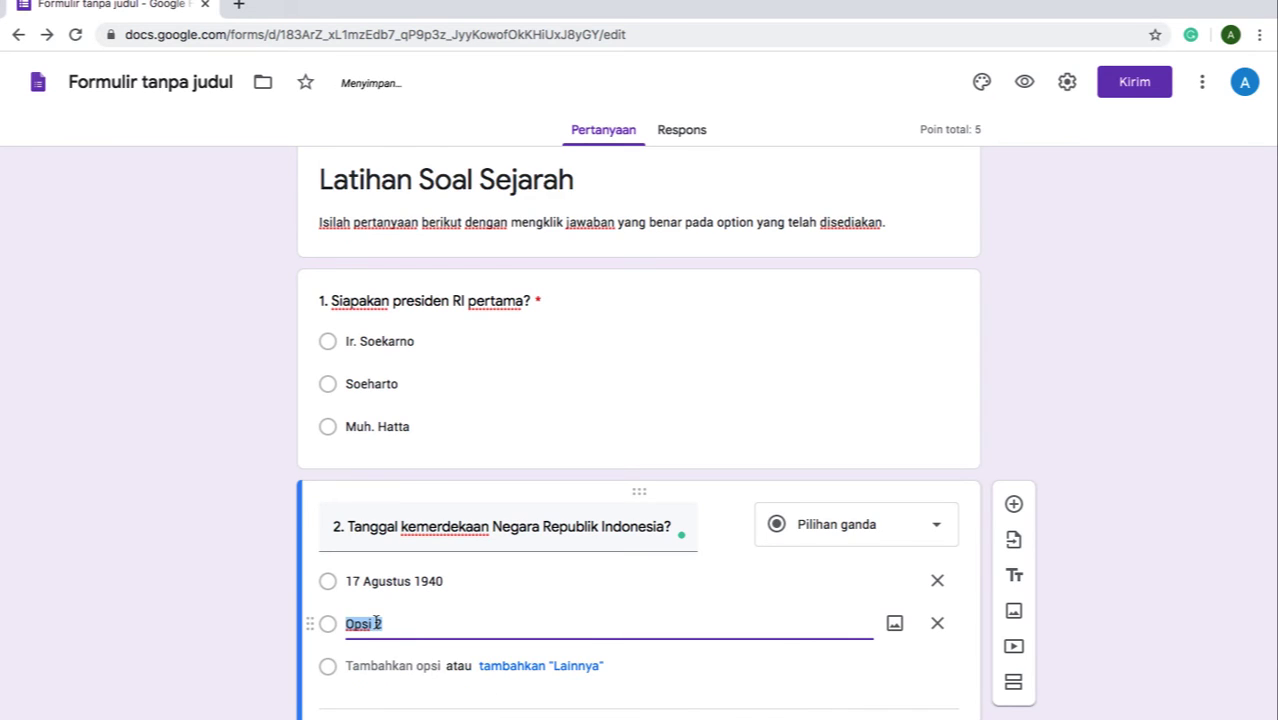
text(17 Agustus 19)
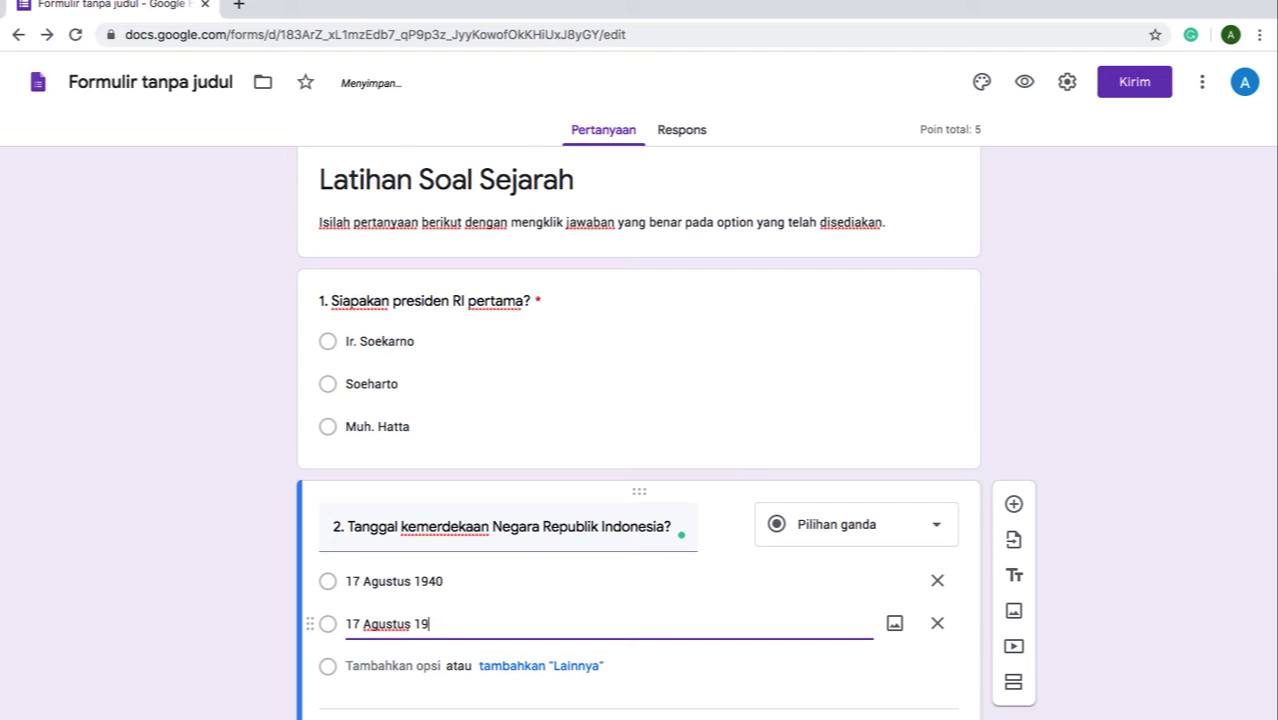
text(45)
click(371, 666)
text(17 )
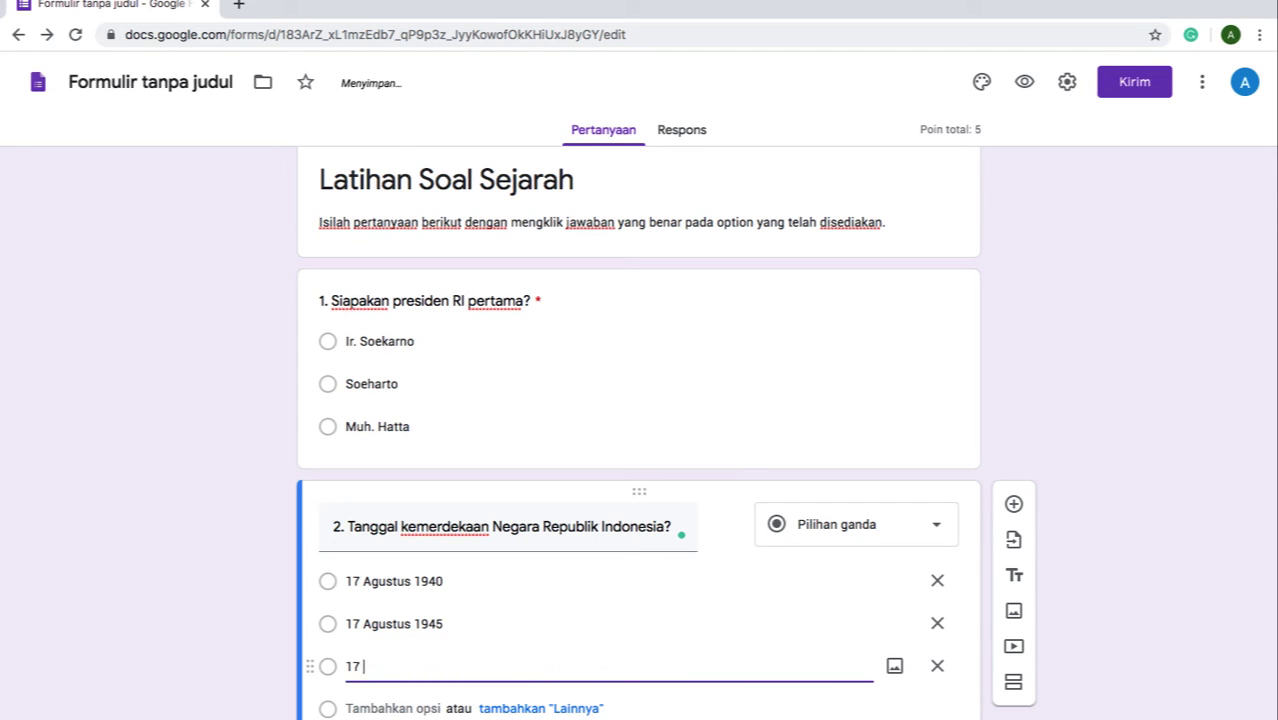
text(Agustus 1950)
Make the second question required (Wajib diisi) and set its answer key to "17 Agustus 1945" worth 5 points.
scroll(491, 630, down, 1)
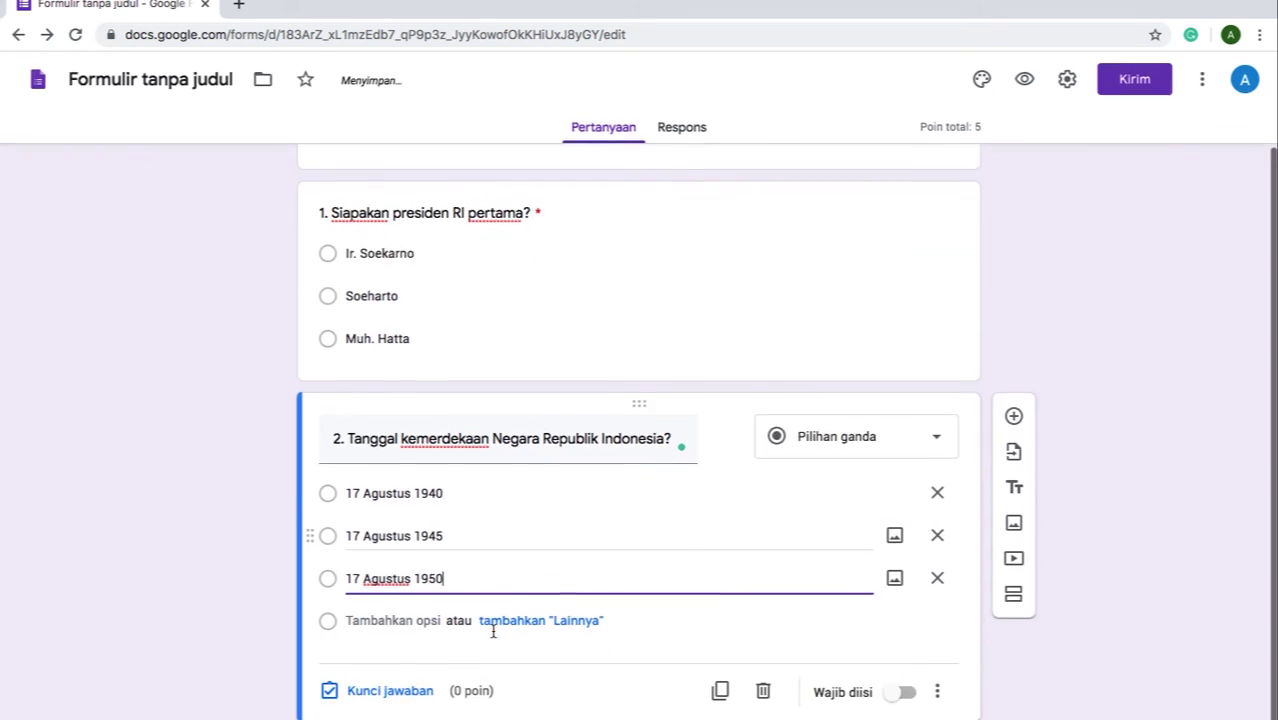
click(901, 699)
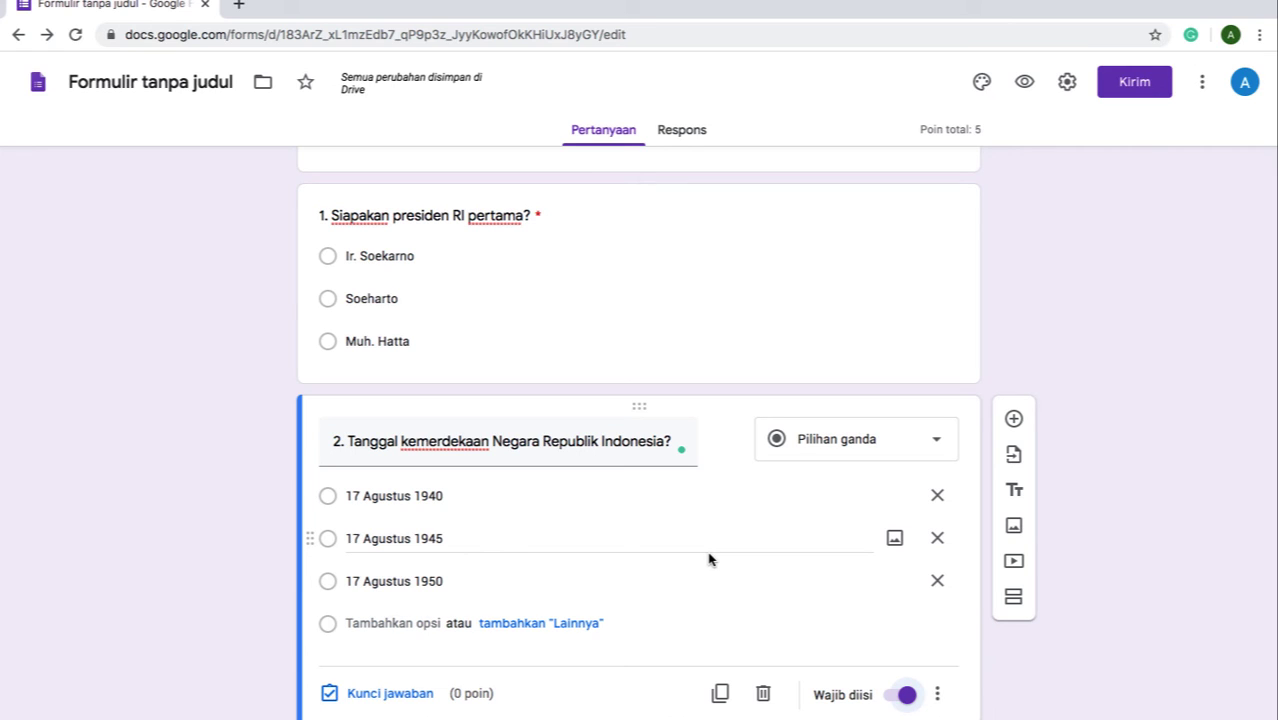
click(393, 694)
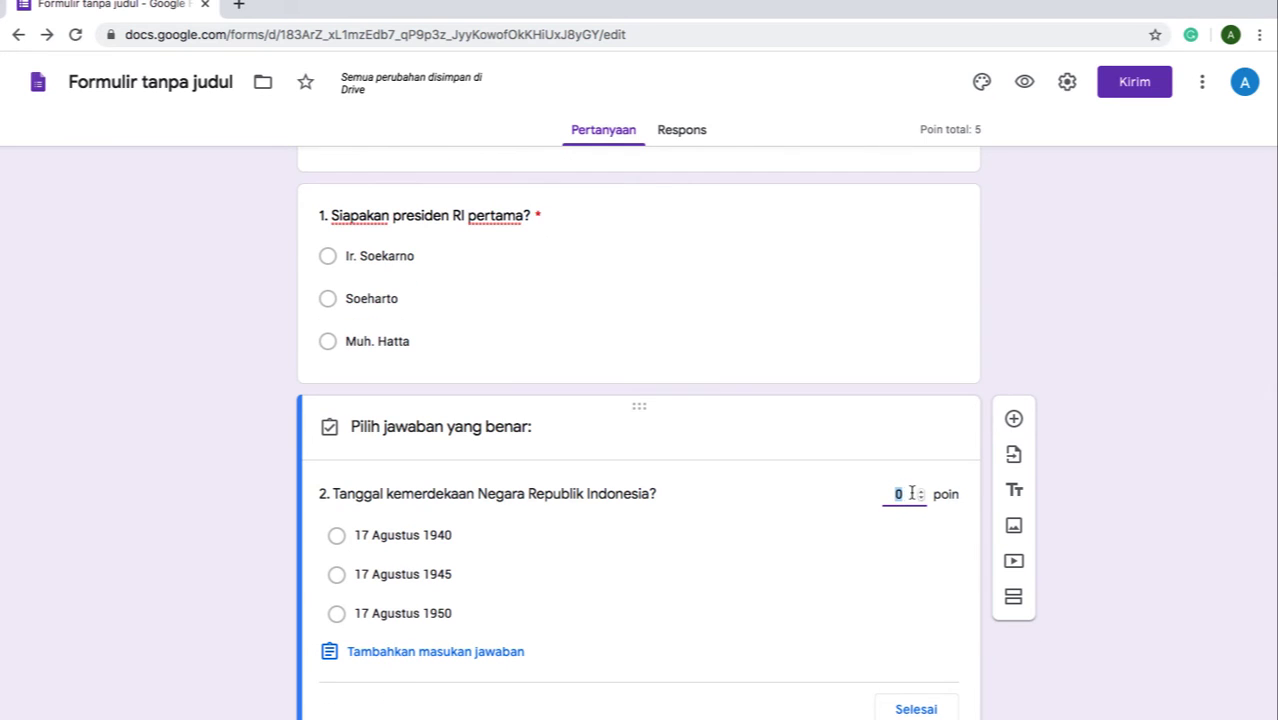
key(BackSpace)
text(5)
click(440, 578)
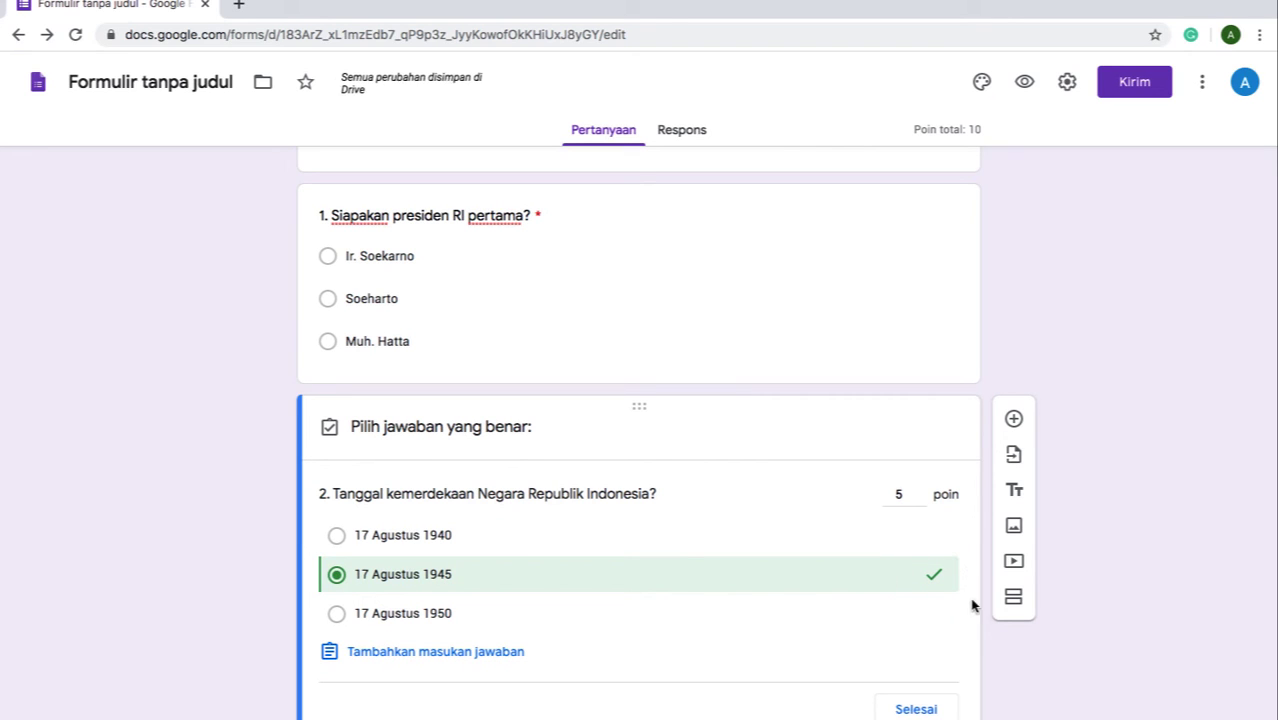
click(913, 708)
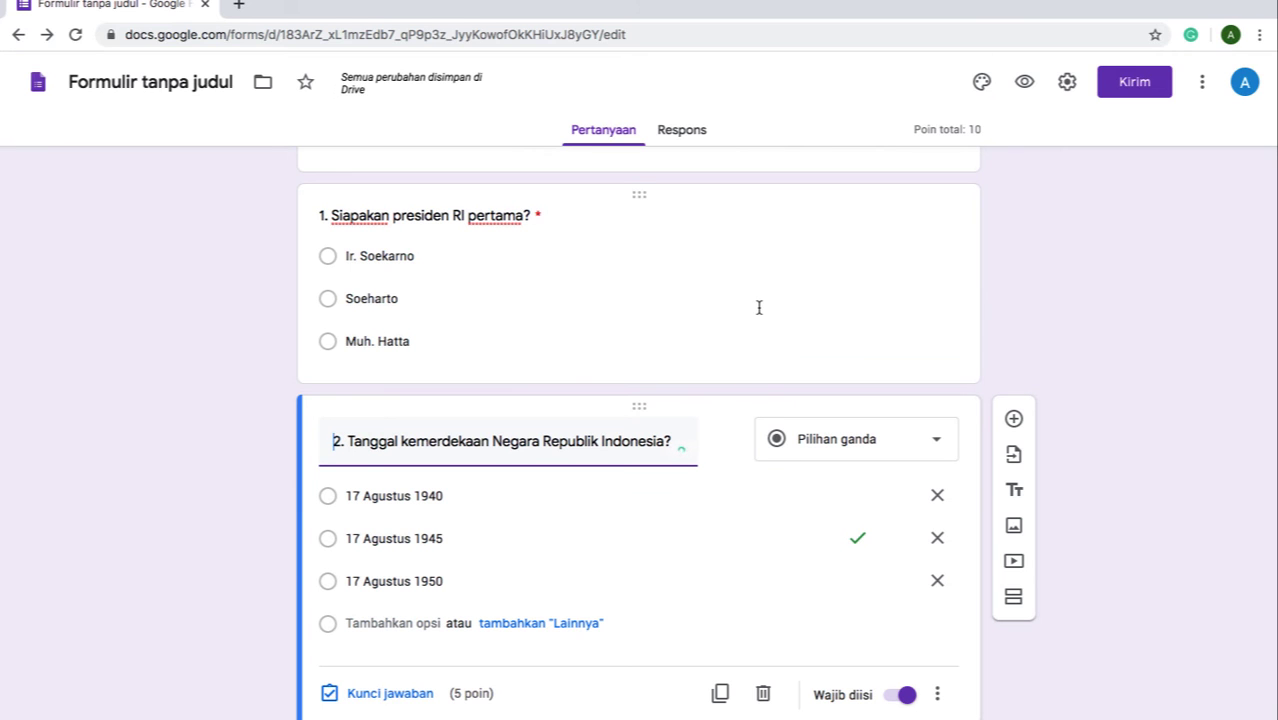
Shorten the form's share link with Perpendek URL, copy it and close the Kirim formulir dialog.
scroll(759, 307, up, 2)
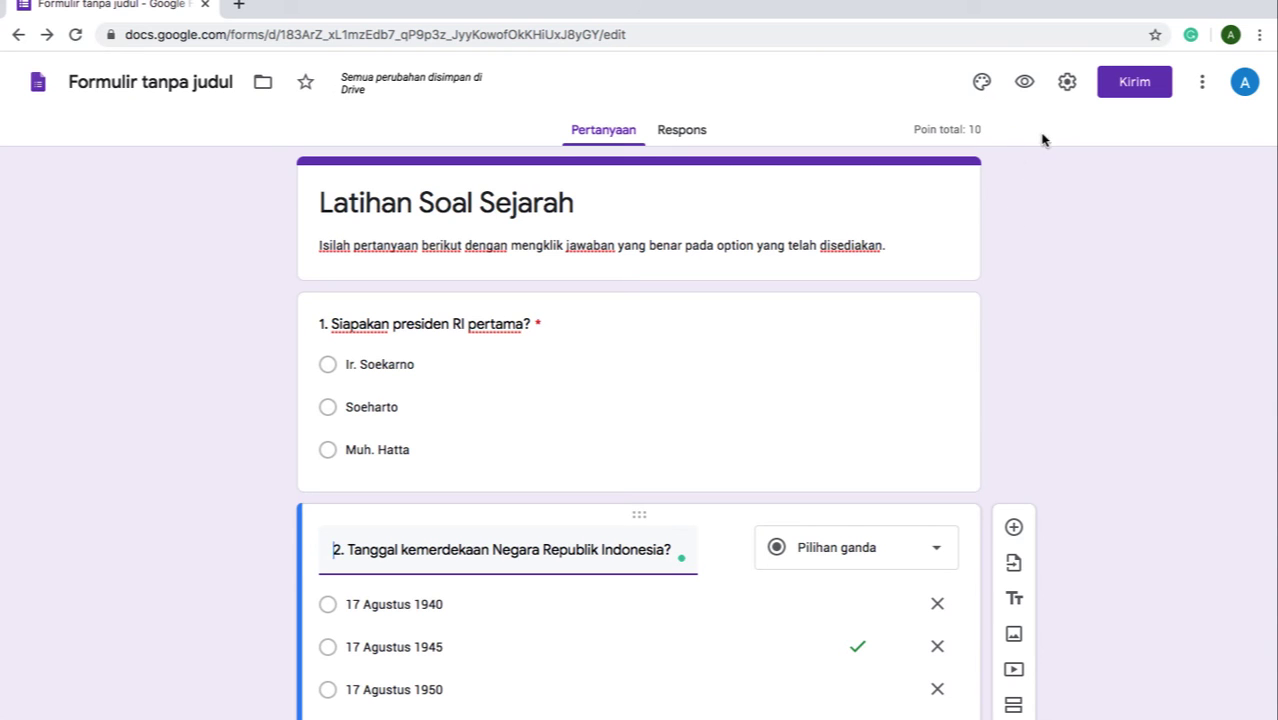
click(1127, 84)
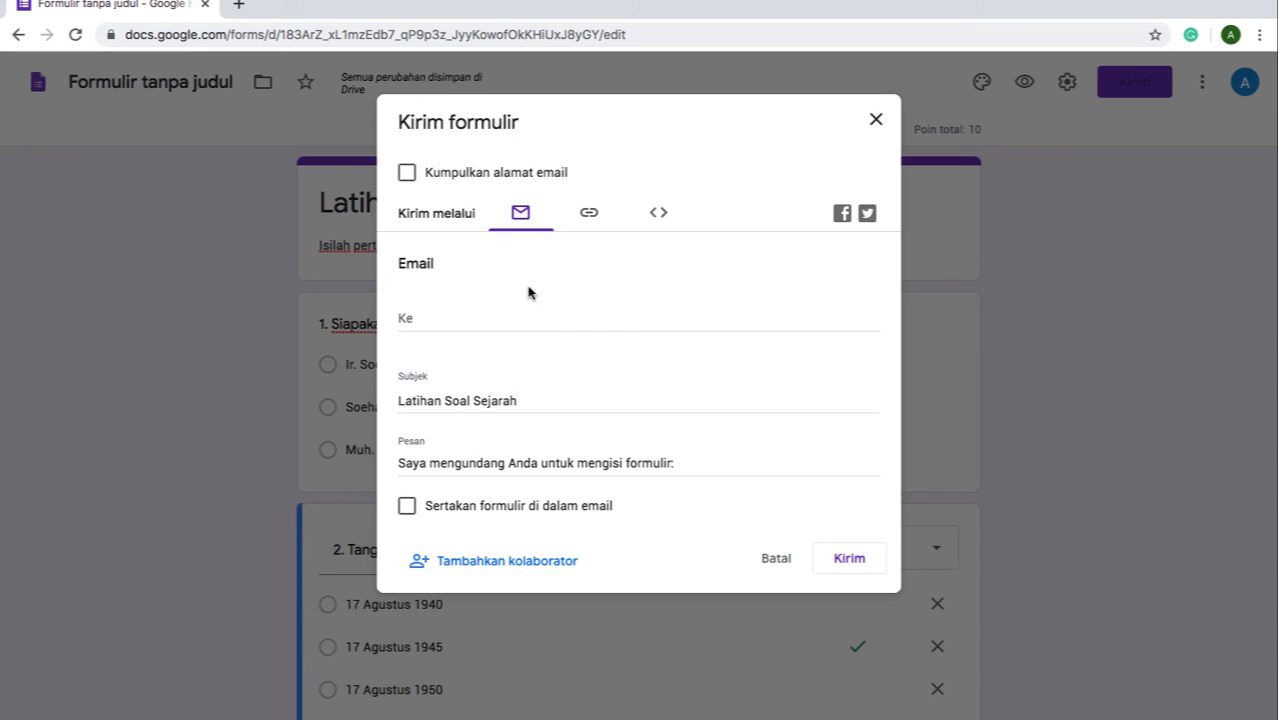
click(588, 214)
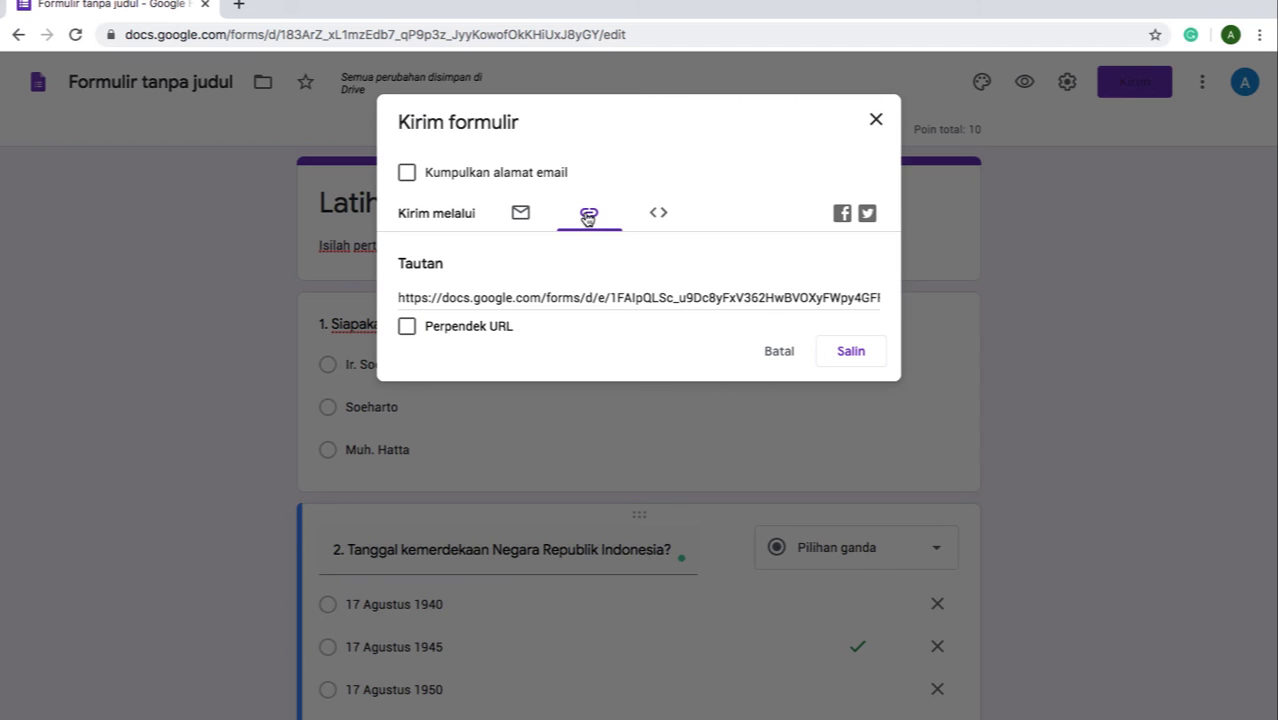
click(407, 327)
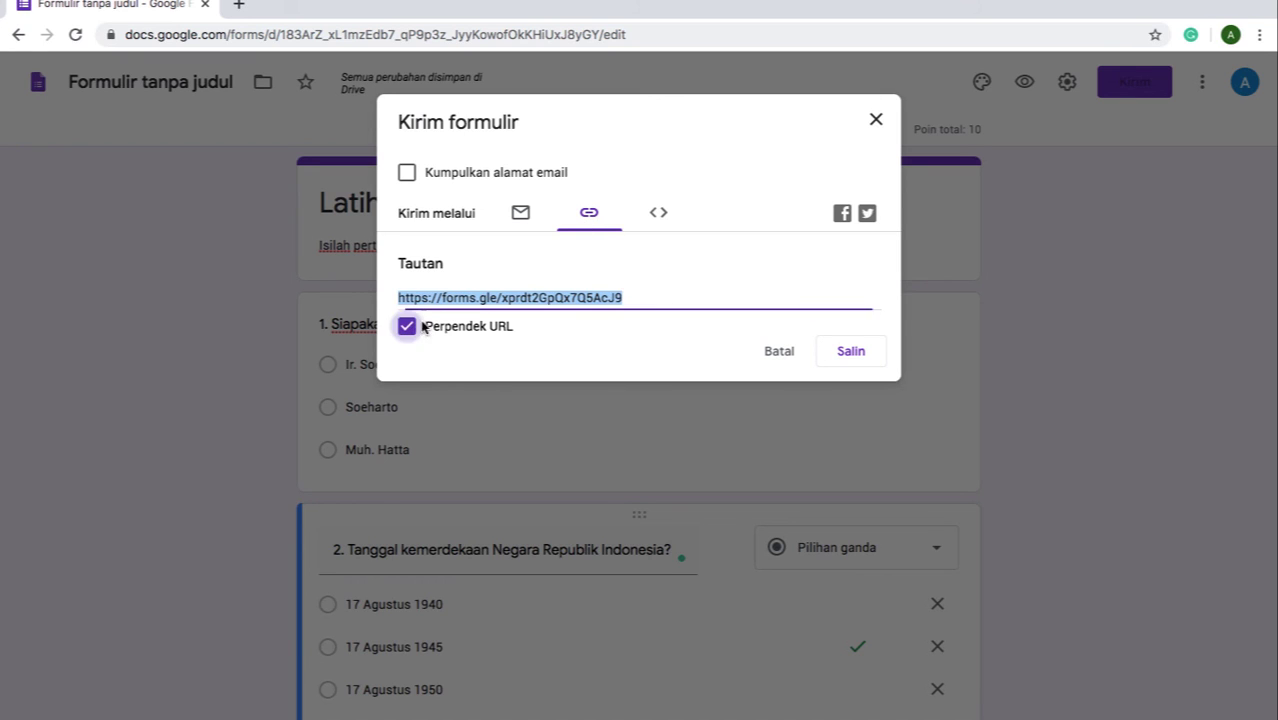
click(842, 355)
click(876, 120)
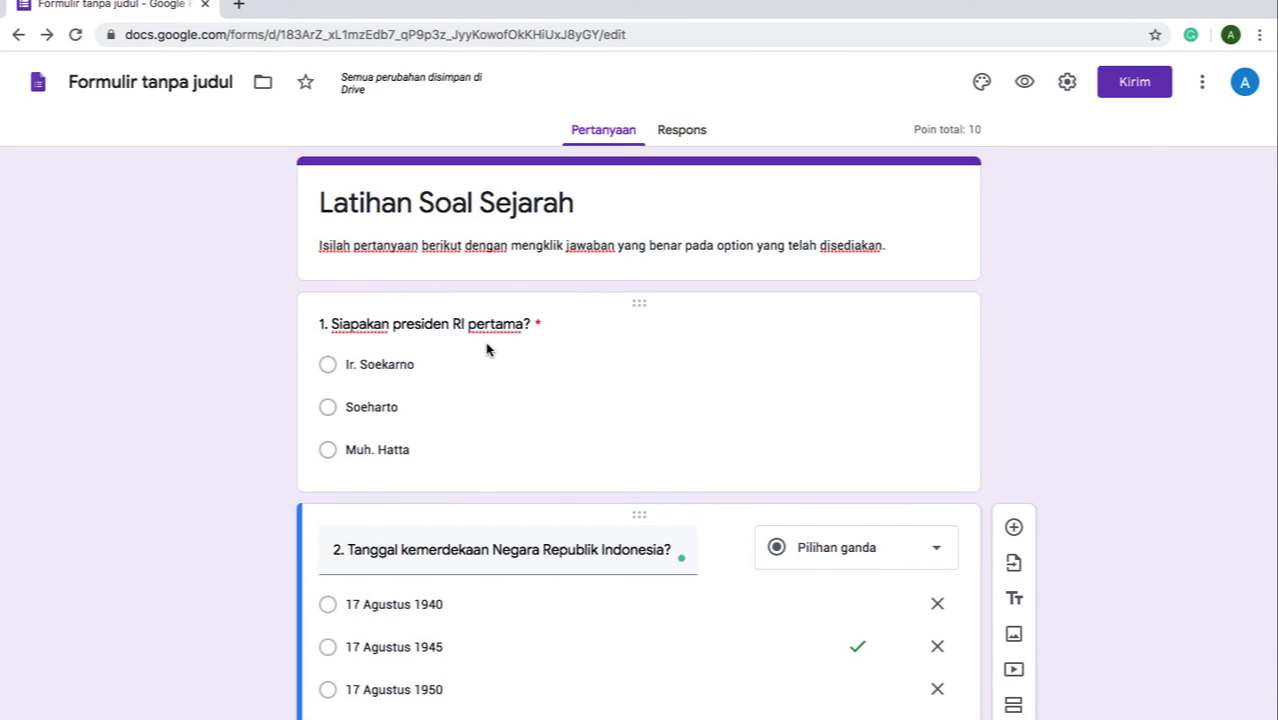
Preview the "Latihan Soal Sejarah" quiz in its own tab as respondents see it.
scroll(487, 350, down, 1)
scroll(489, 349, up, 1)
click(1024, 84)
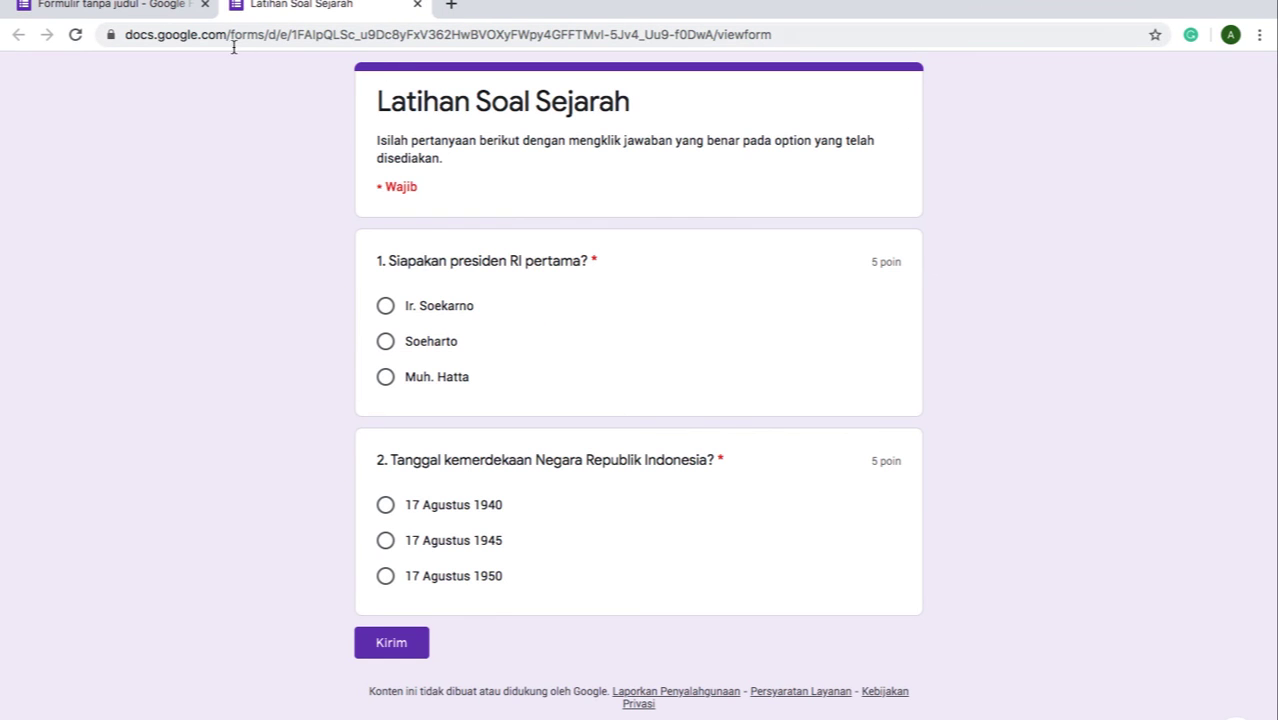
click(186, 12)
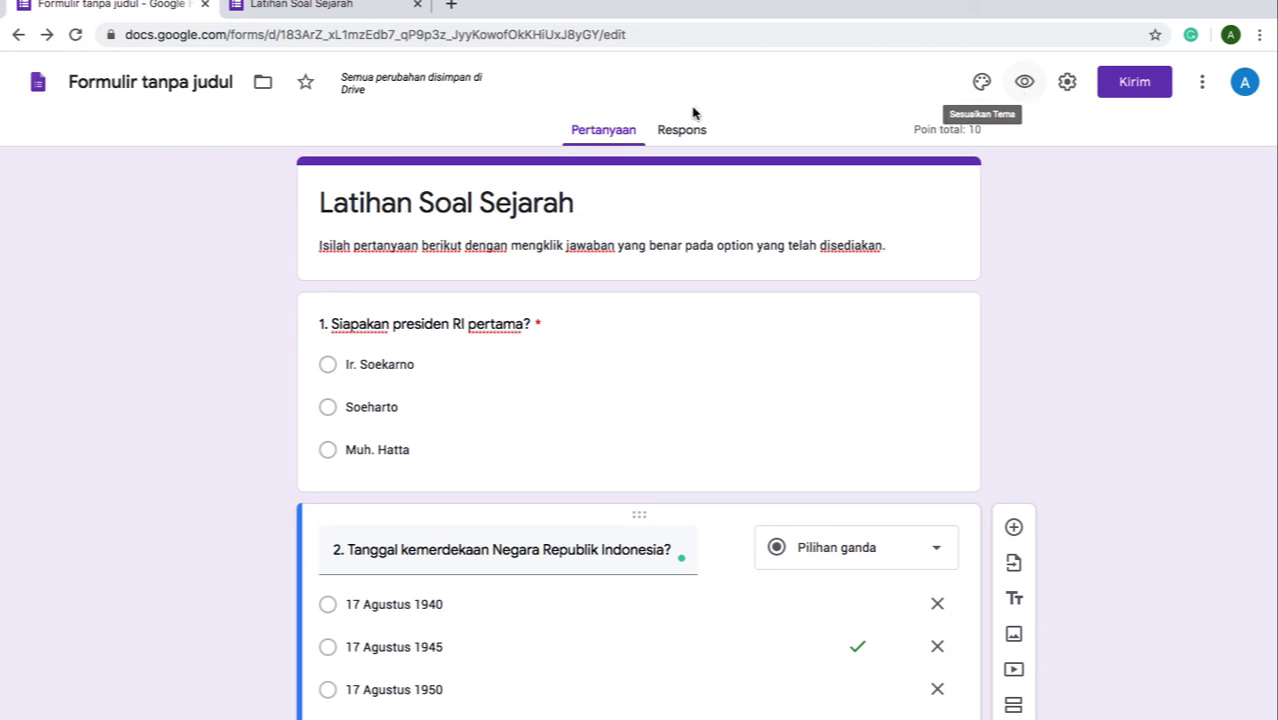
click(333, 15)
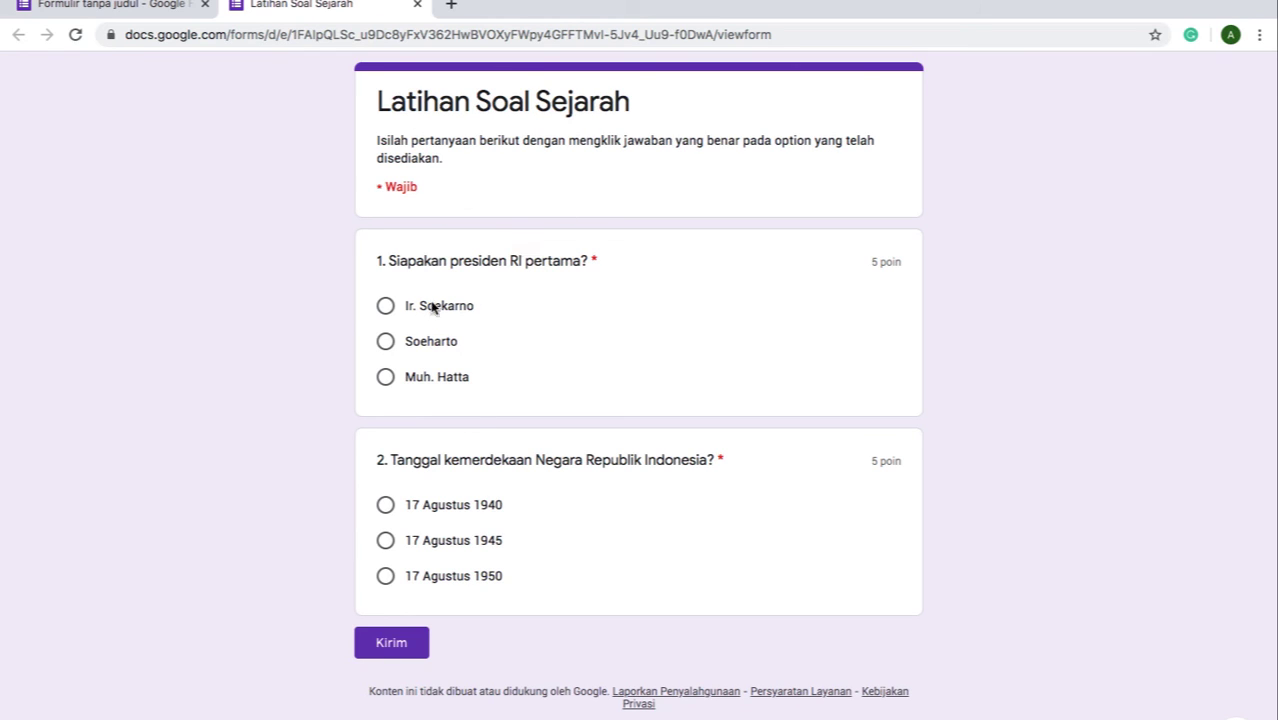
Submit a test response answering "Ir. Soekarno" and "17 Agustus 1945", and view its score.
click(386, 308)
click(386, 541)
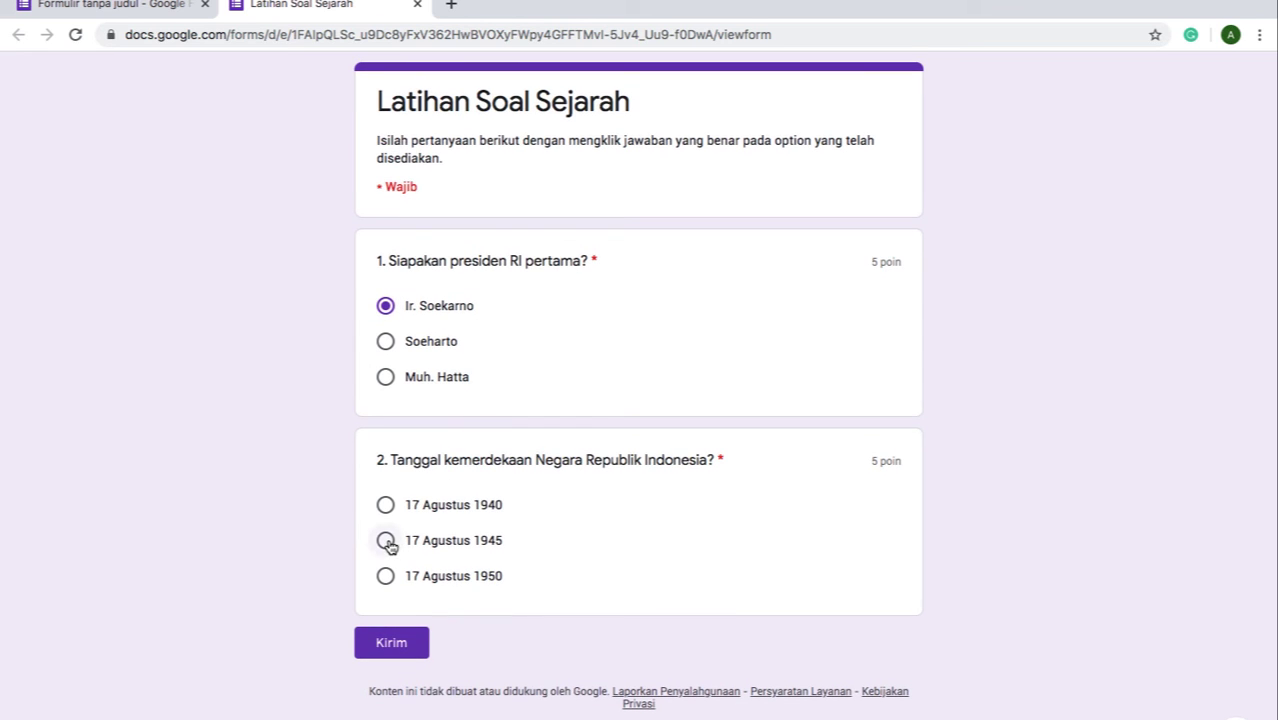
click(399, 645)
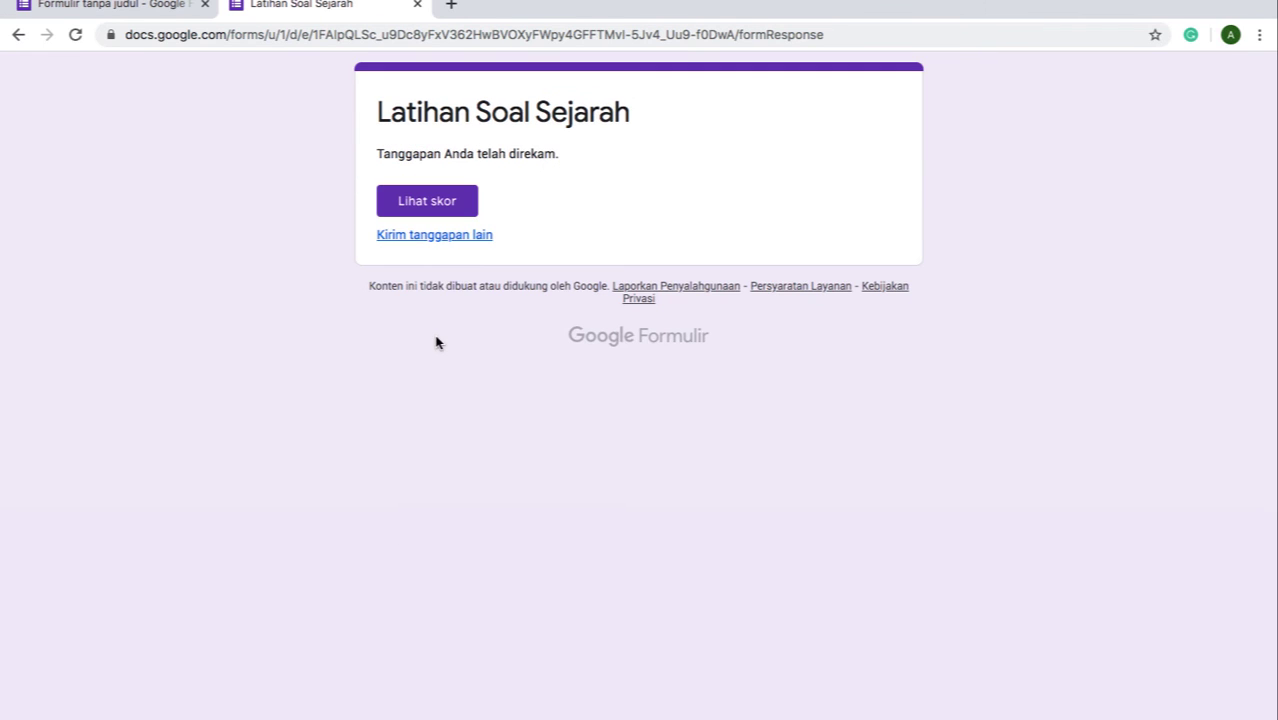
click(421, 203)
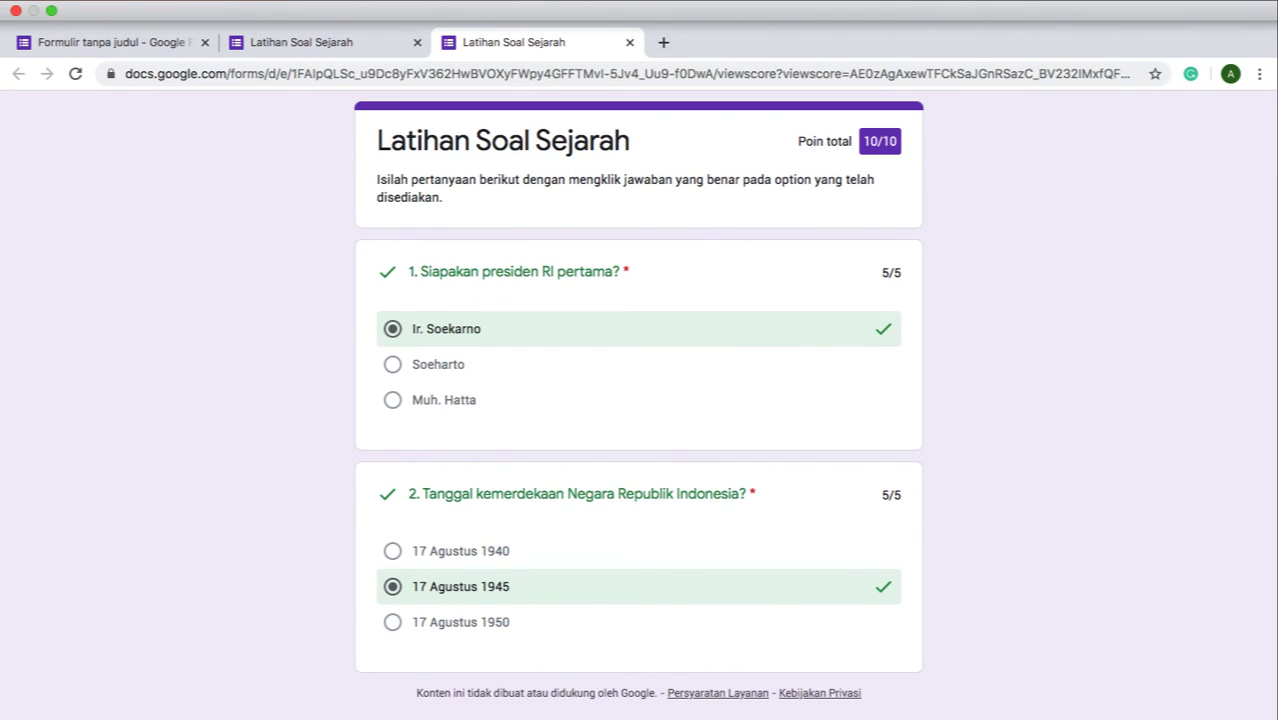
click(870, 2)
click(872, 14)
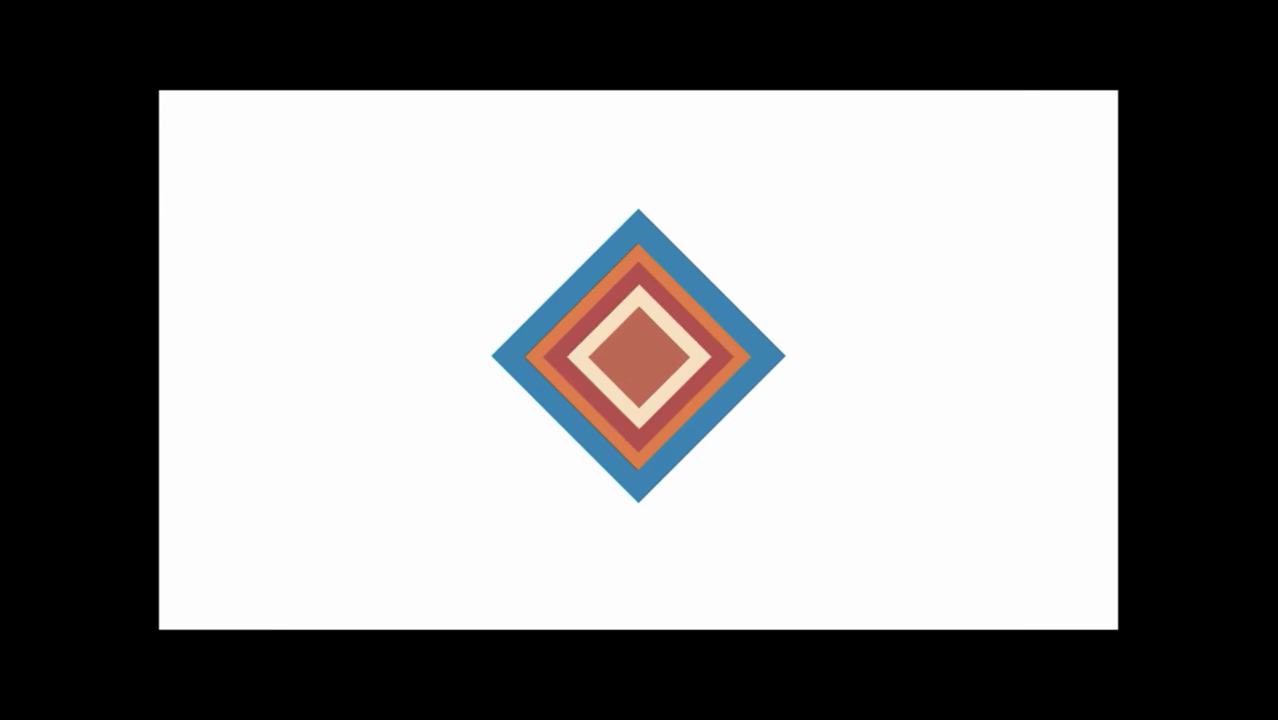